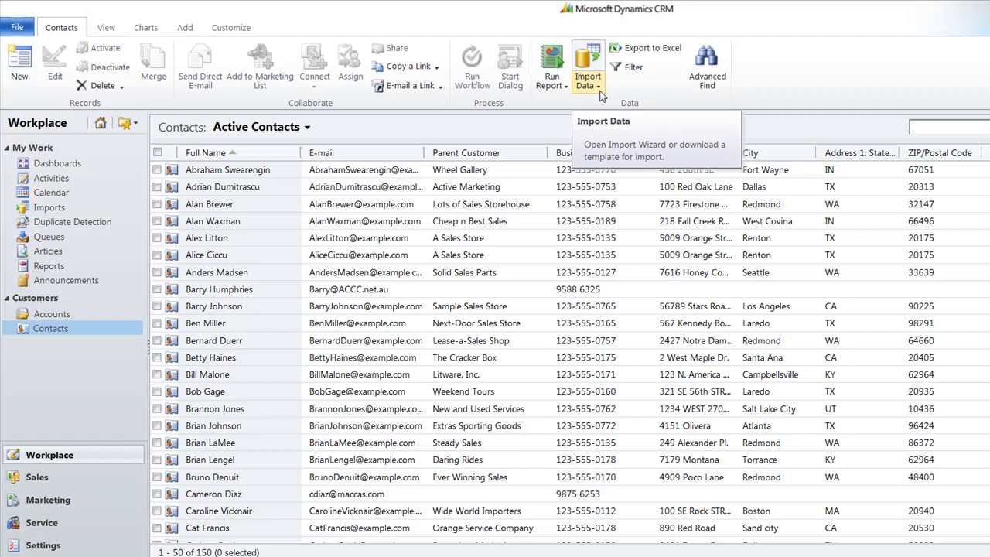
- Download the Contacts import template and use Save as to store it on the Desktop
left_click(601, 91)
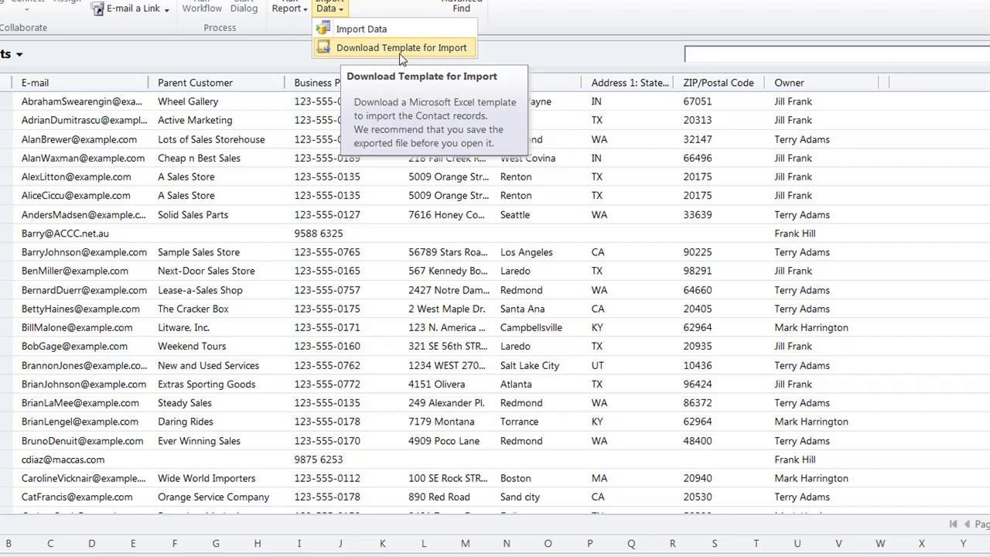
left_click(399, 54)
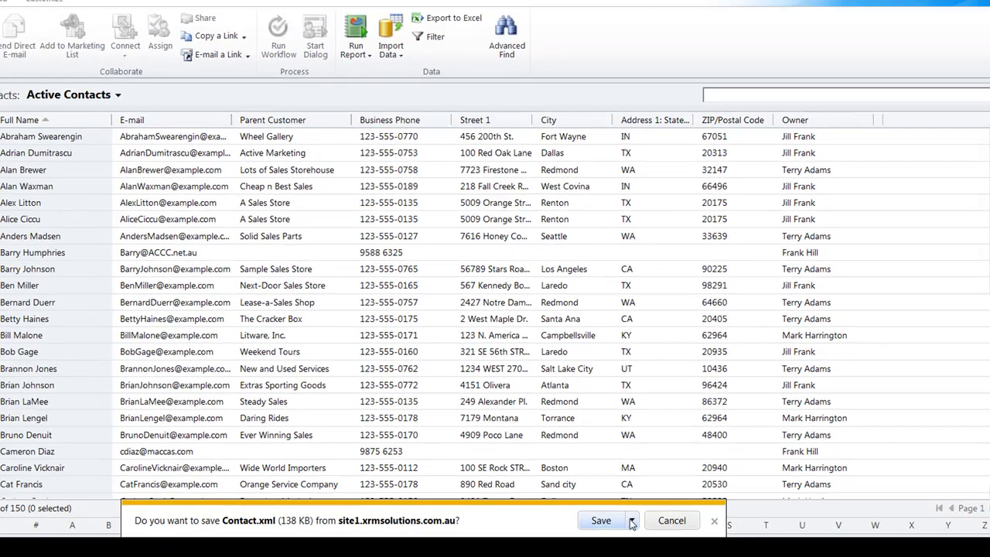
left_click(604, 538)
left_click(707, 485)
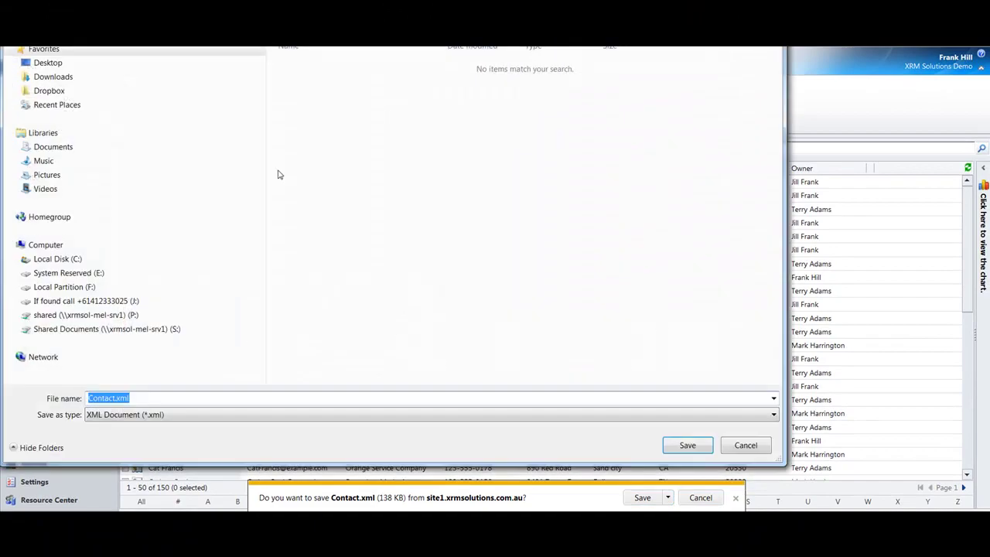
left_click(56, 63)
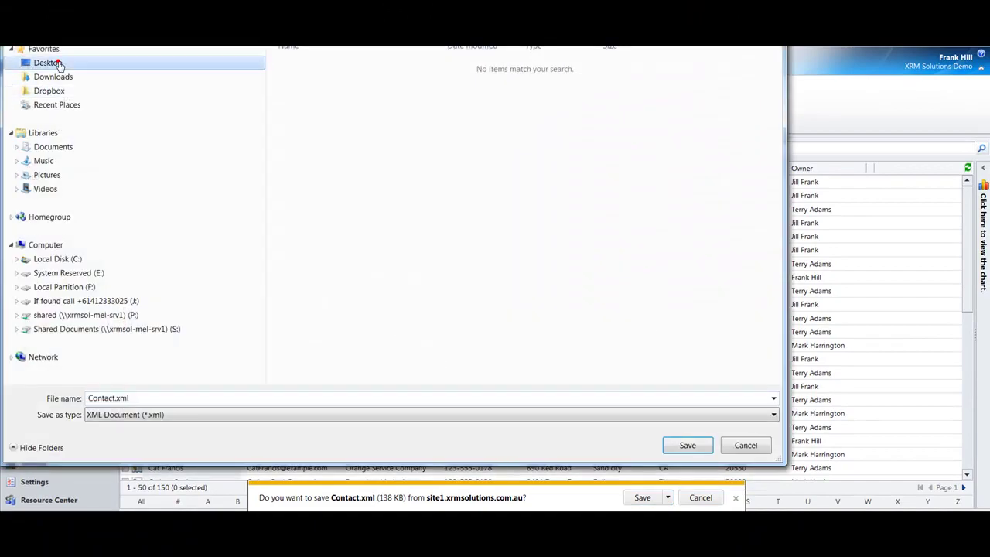
- Save the Contact.xml template to the Desktop
left_click(683, 445)
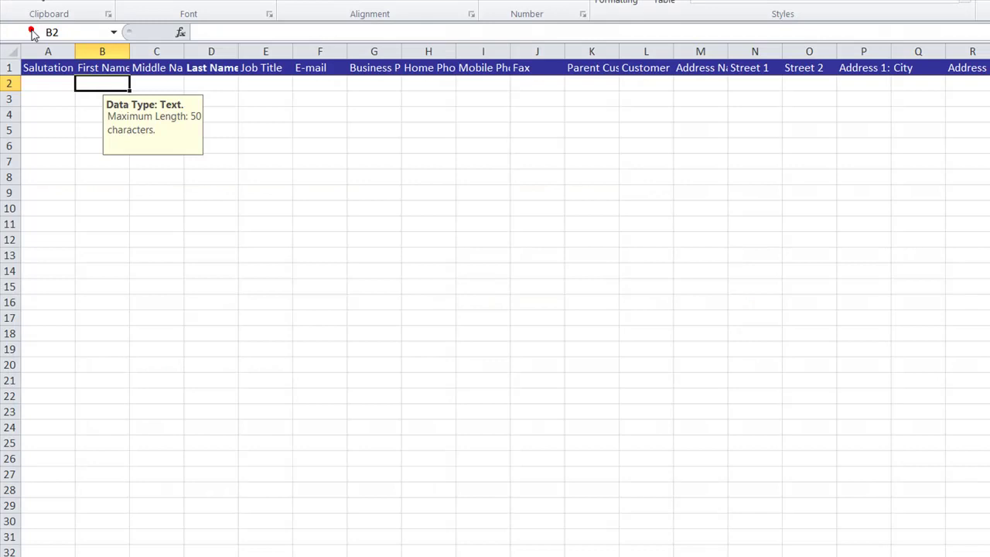
- Open Sample Data.xlsx from the Desktop folder in Excel
left_click(69, 58)
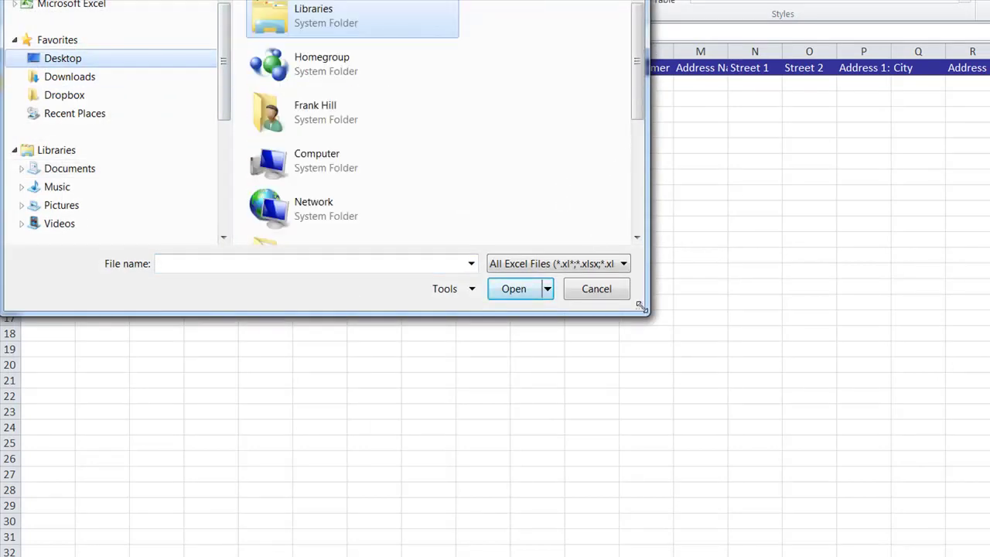
left_click_drag(642, 308, 967, 459)
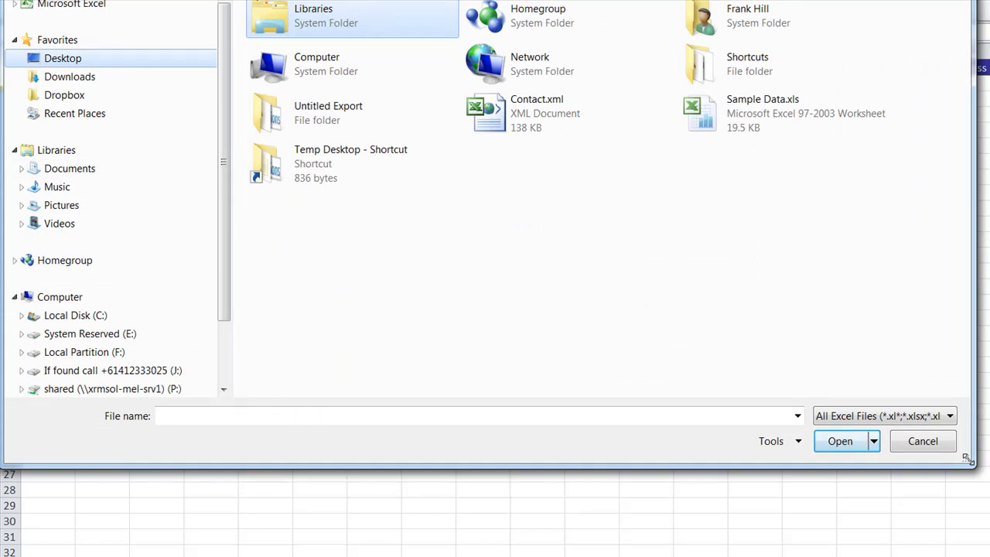
left_click(733, 126)
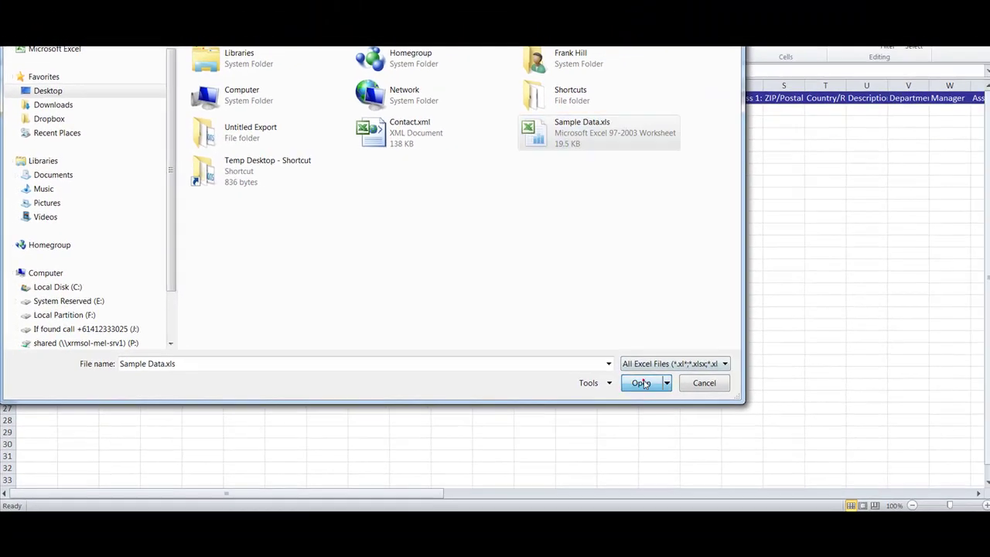
left_click(833, 439)
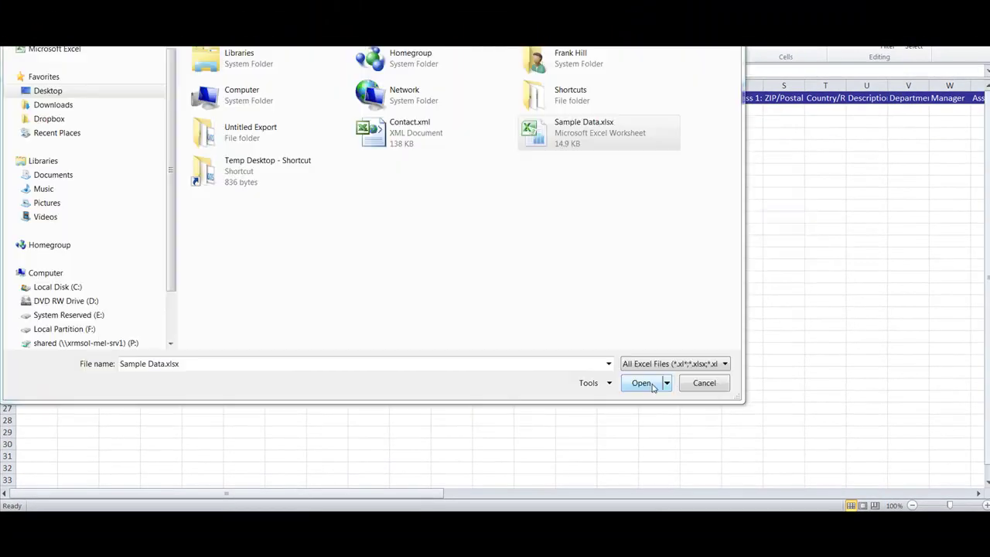
left_click(642, 383)
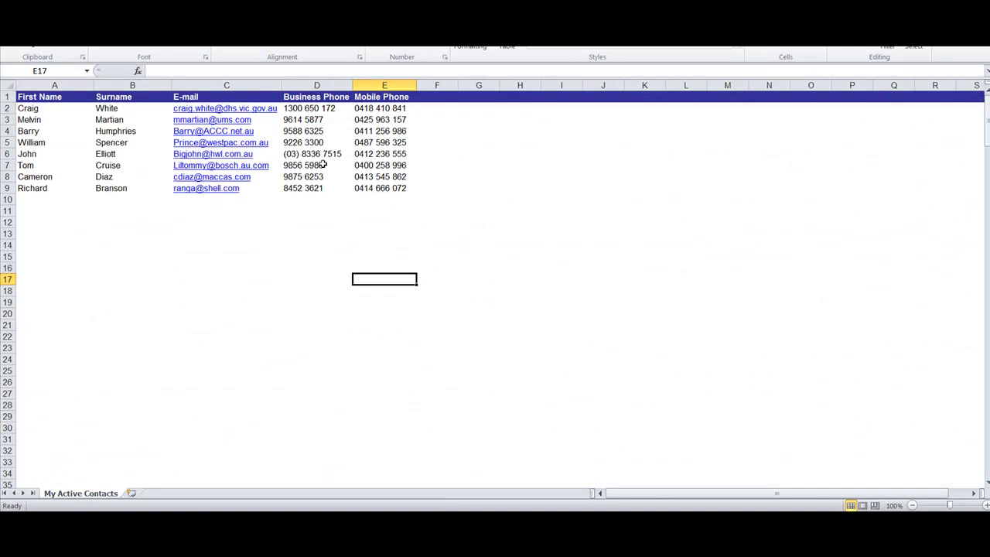
- Arrange both workbooks and paste the eight first names and surnames into template columns B and D
key("alt+w")
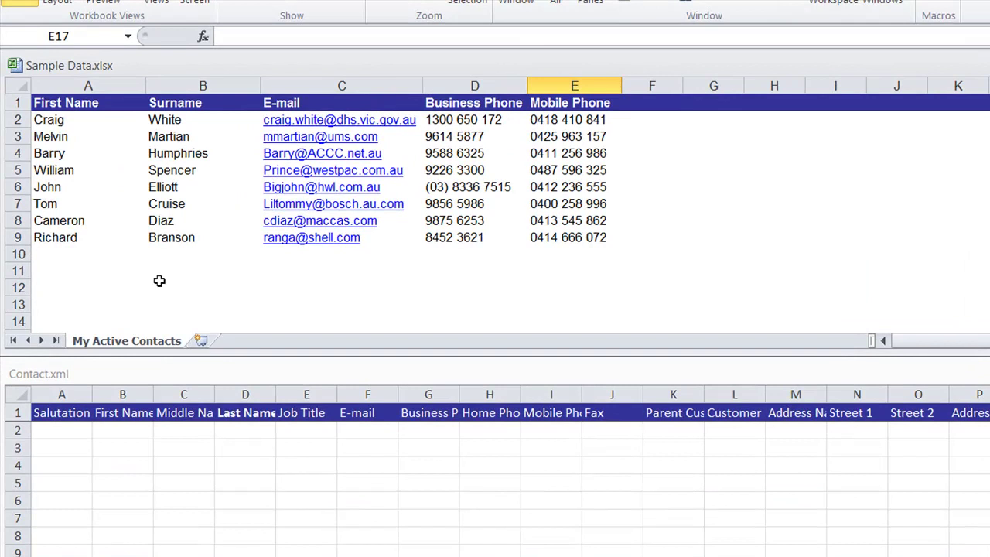
left_click(159, 280)
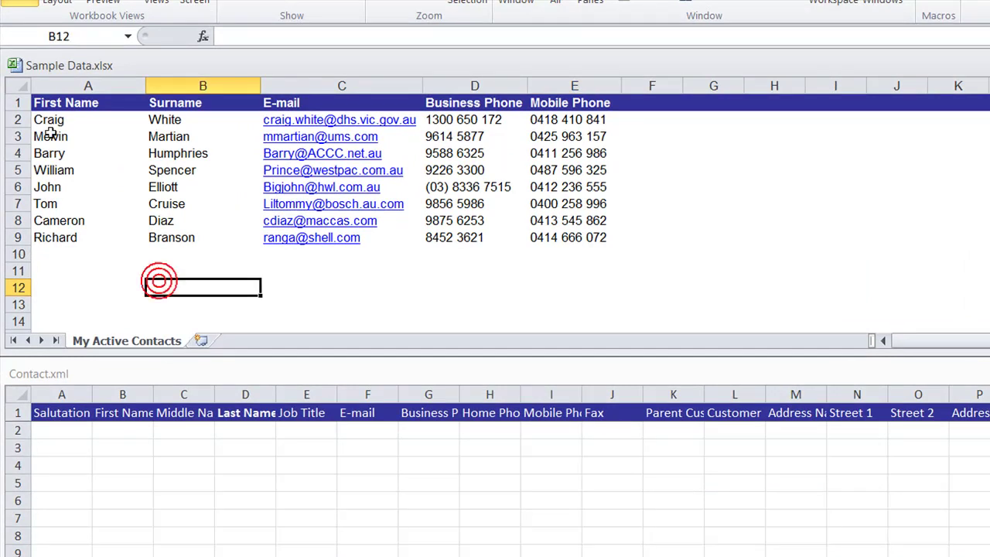
left_click_drag(57, 119, 81, 238)
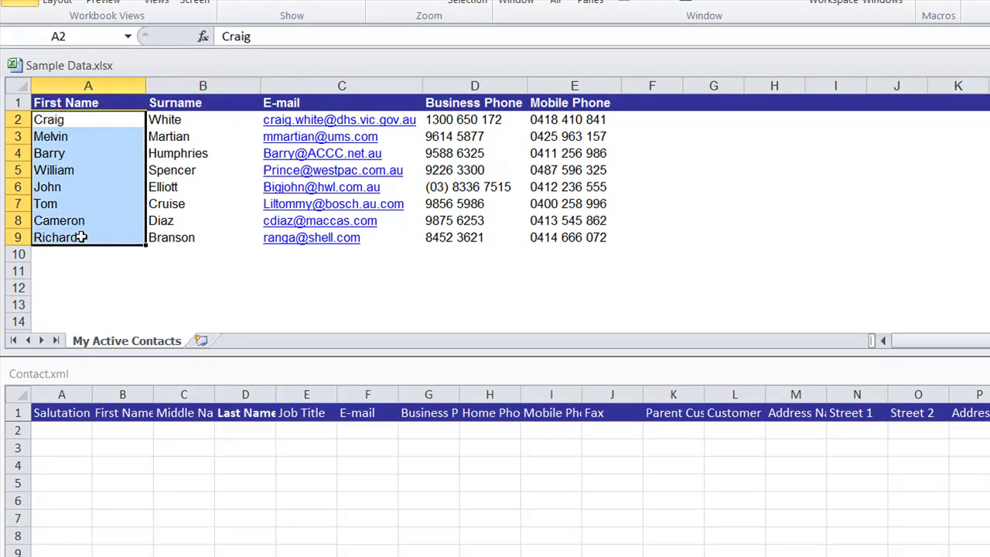
key("ctrl+c")
left_click(132, 428)
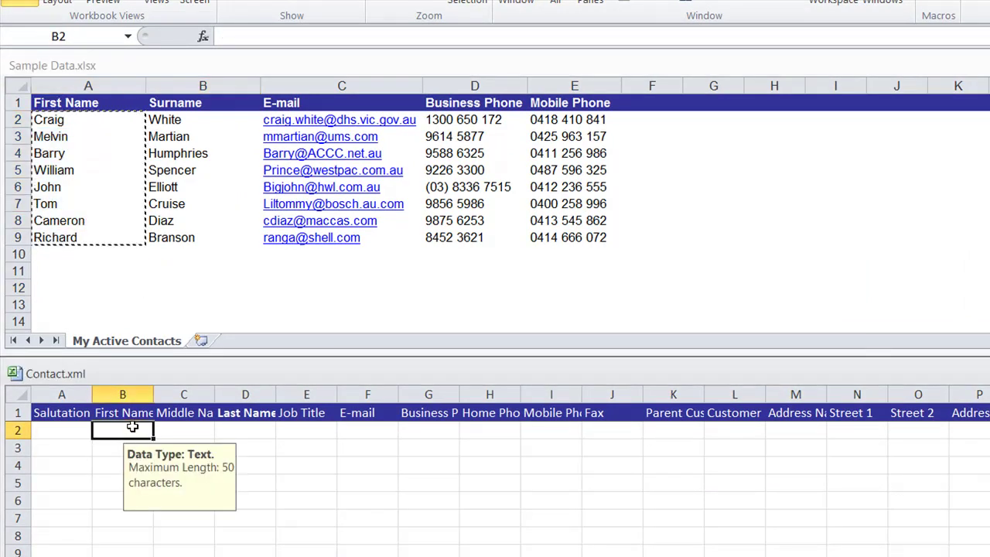
key("ctrl+v")
left_click(180, 124)
left_click_drag(181, 124, 202, 235)
key("ctrl+c")
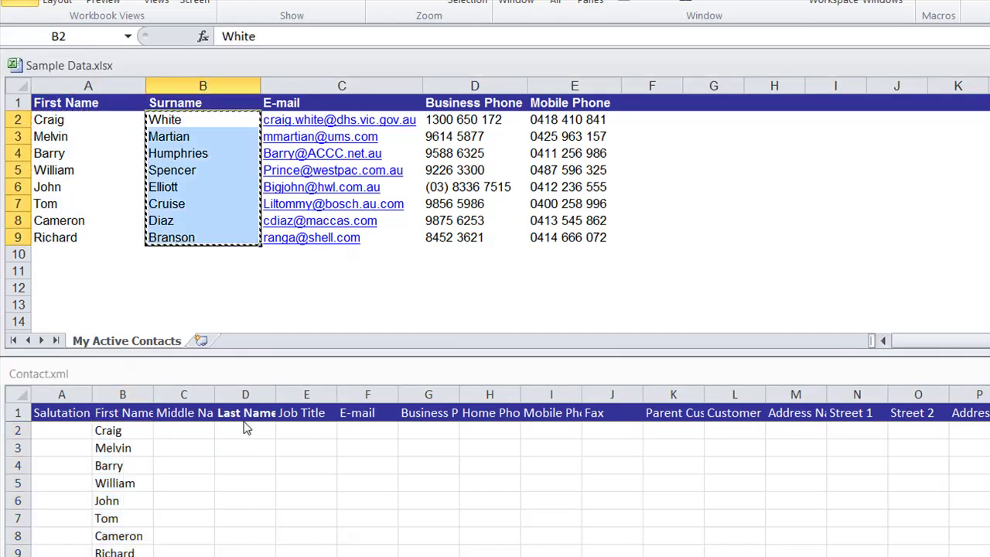
left_click(250, 431)
left_click(245, 430)
key("ctrl+v")
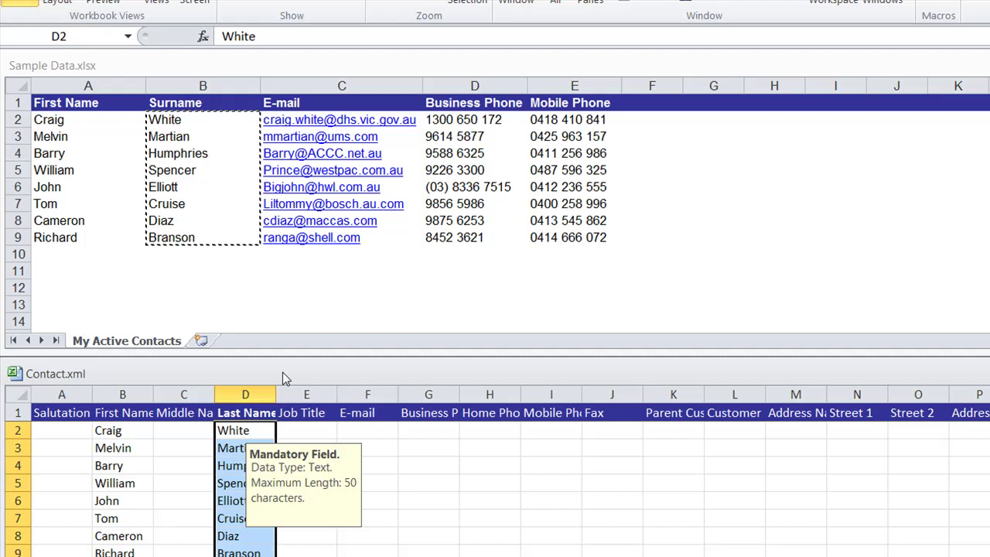
- Copy the e-mail addresses from C2:C9 into template column F
left_click(269, 267)
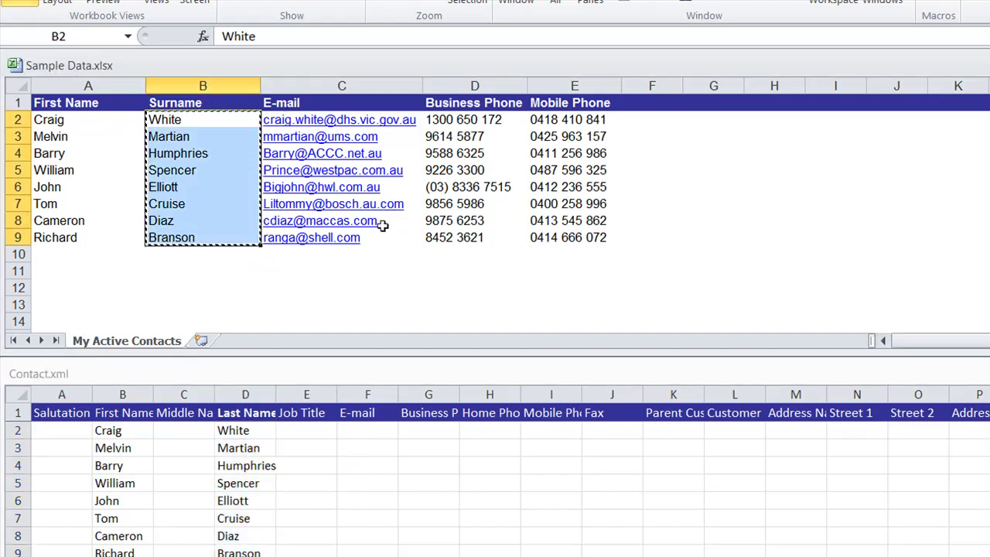
left_click_drag(386, 241, 370, 124)
key("ctrl+c")
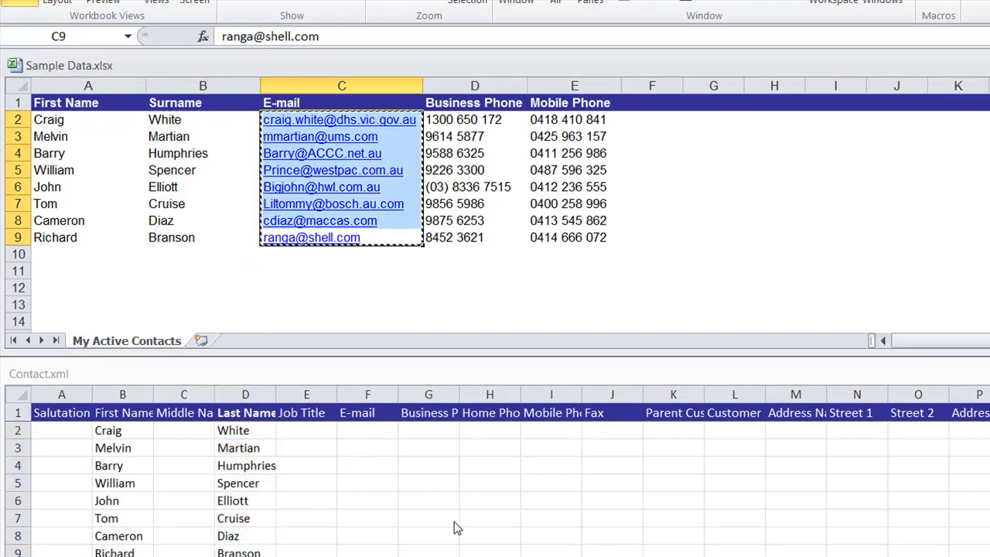
left_click(348, 430)
left_click(348, 430)
key("ctrl+v")
left_click(466, 265)
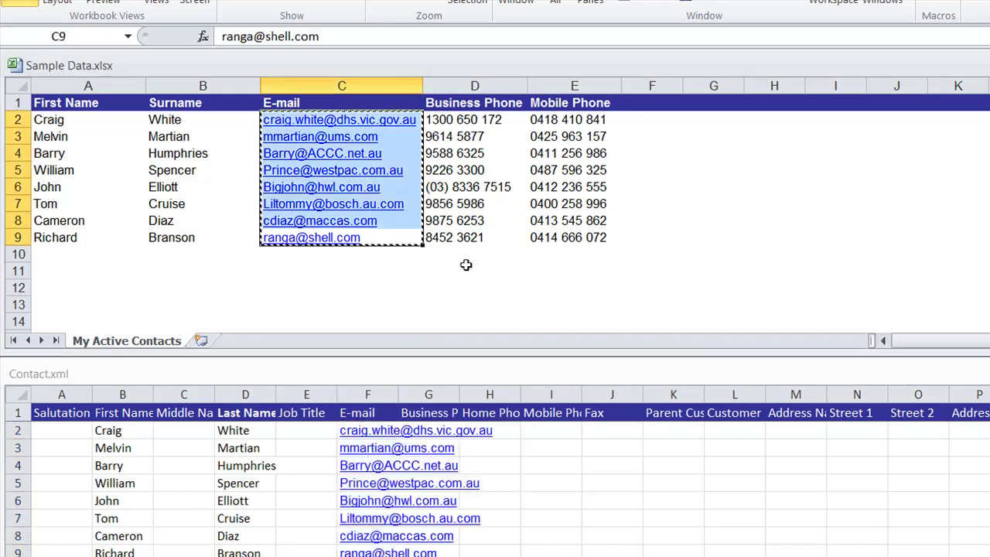
- Paste the business phone numbers into column G, widening column F to fit the e-mails
left_click(467, 237)
left_click_drag(468, 238, 481, 121)
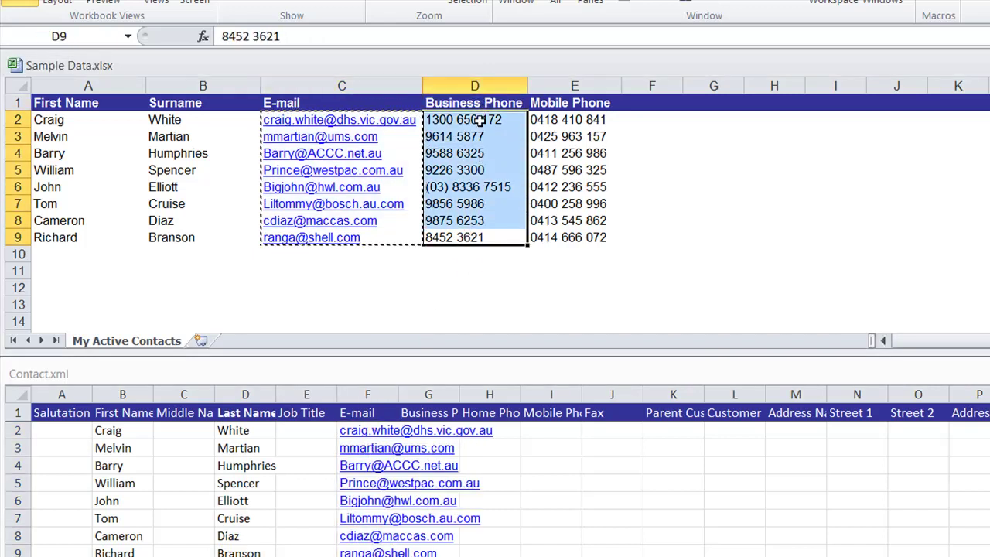
key("ctrl+c")
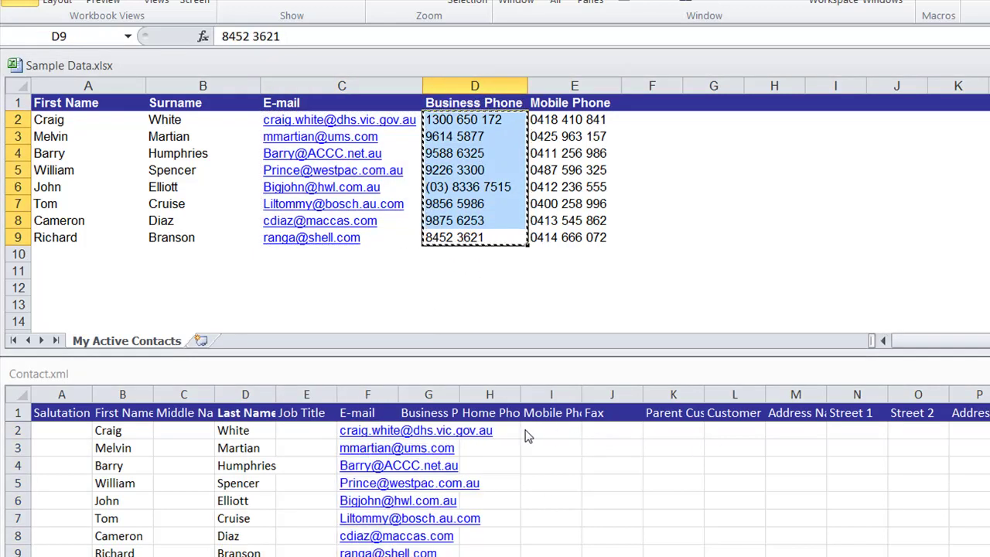
left_click(399, 393)
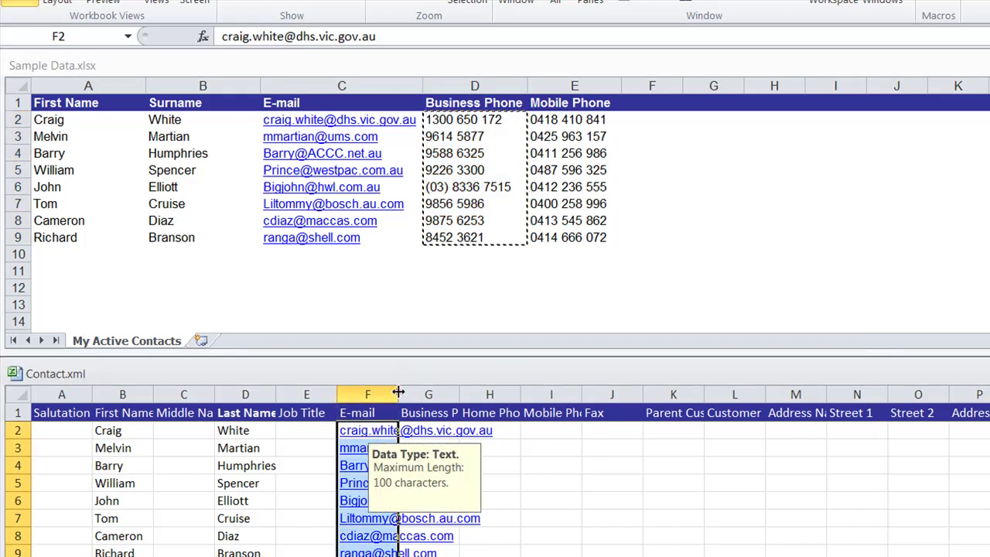
left_click_drag(398, 394, 479, 402)
left_click(521, 430)
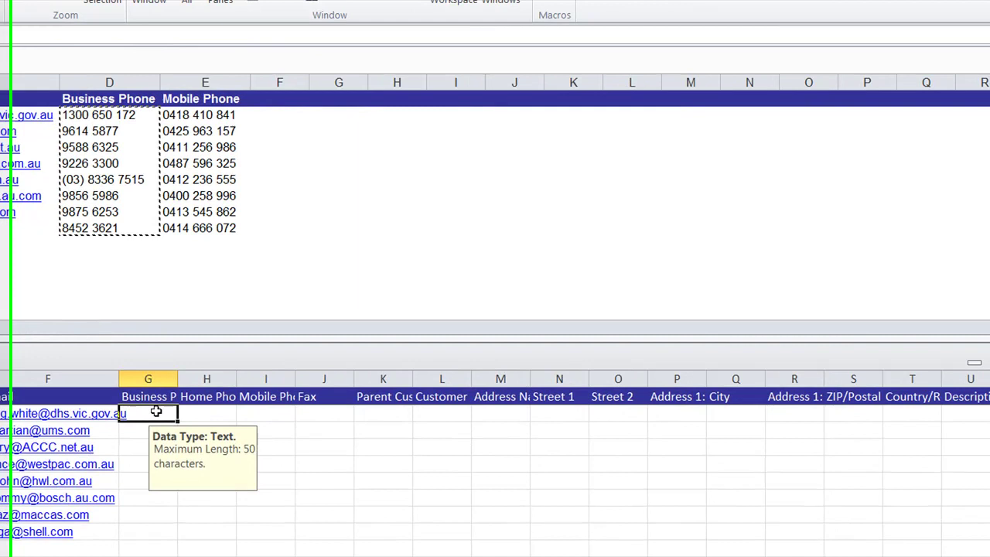
key("ctrl+v")
- Paste the mobile phone numbers into column I and save the template
left_click(210, 243)
left_click_drag(202, 228, 200, 115)
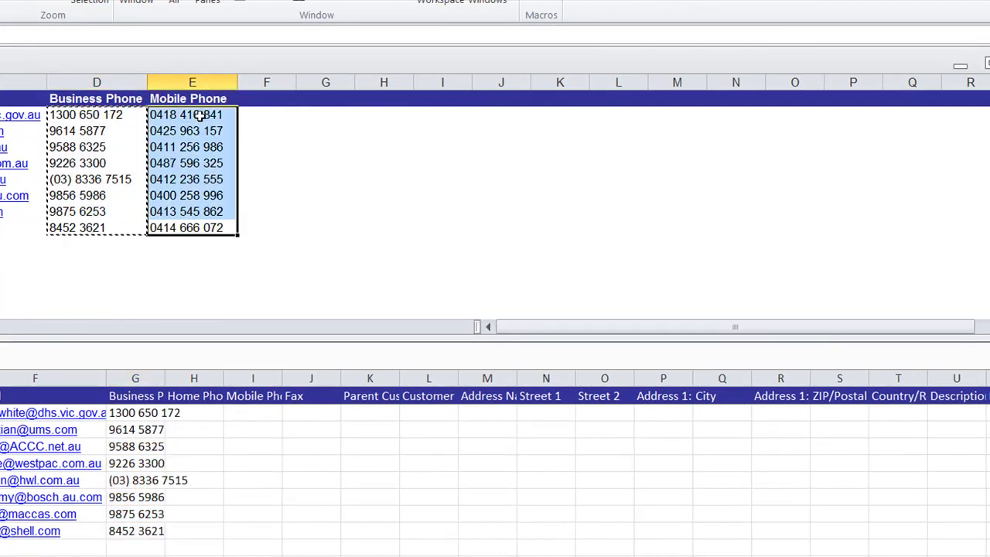
key("ctrl+c")
left_click(253, 412)
key("ctrl+v")
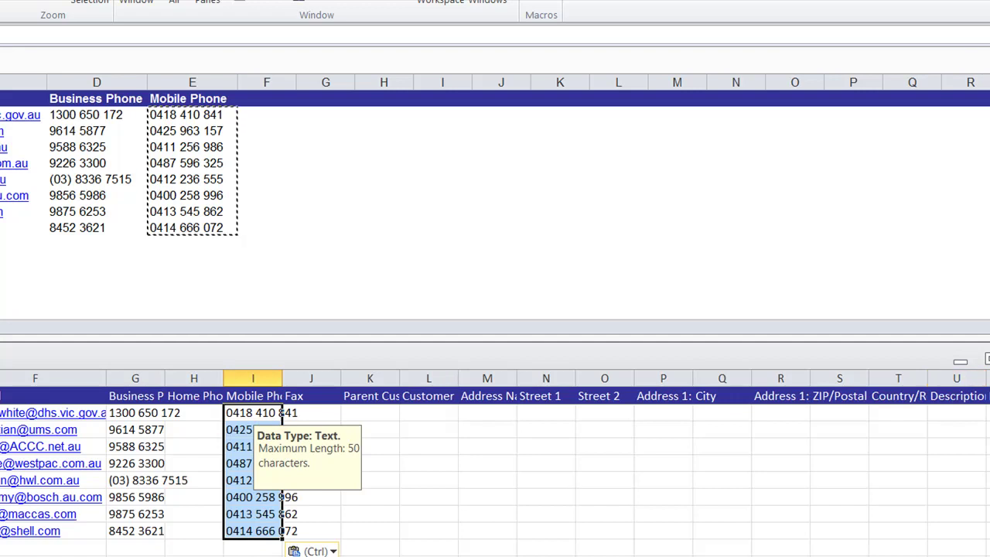
key("ctrl+s")
- Keep the XML Spreadsheet format for Contact.xml and bring back the CRM Contacts window
left_click(283, 347)
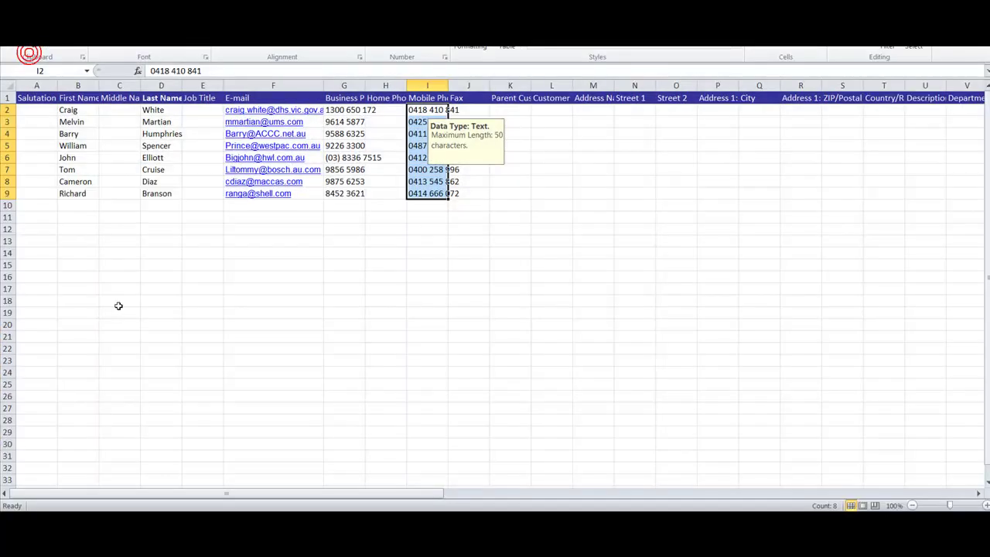
left_click(118, 302)
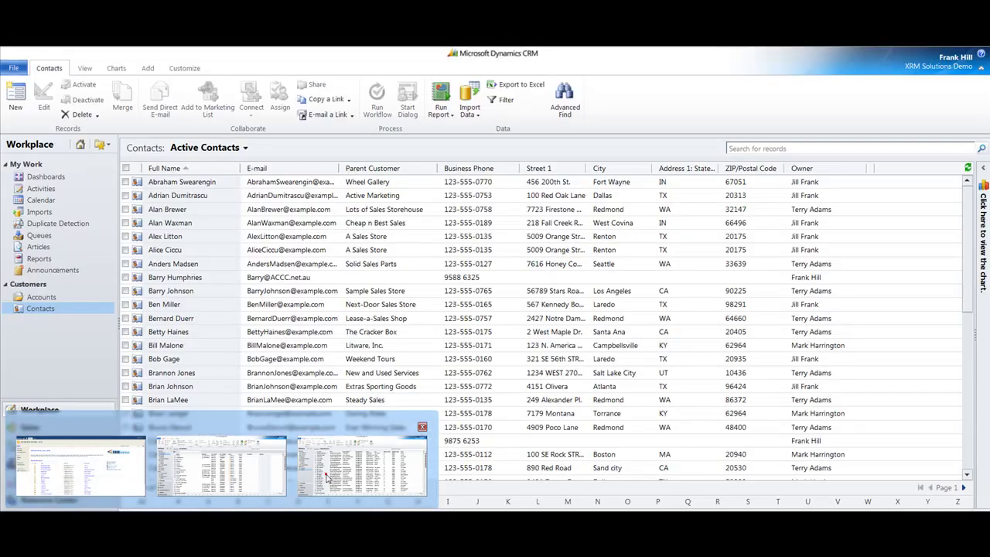
- Start the Import Data Wizard from CRM contacts and choose Desktop\Contact.xml as the file
left_click(325, 474)
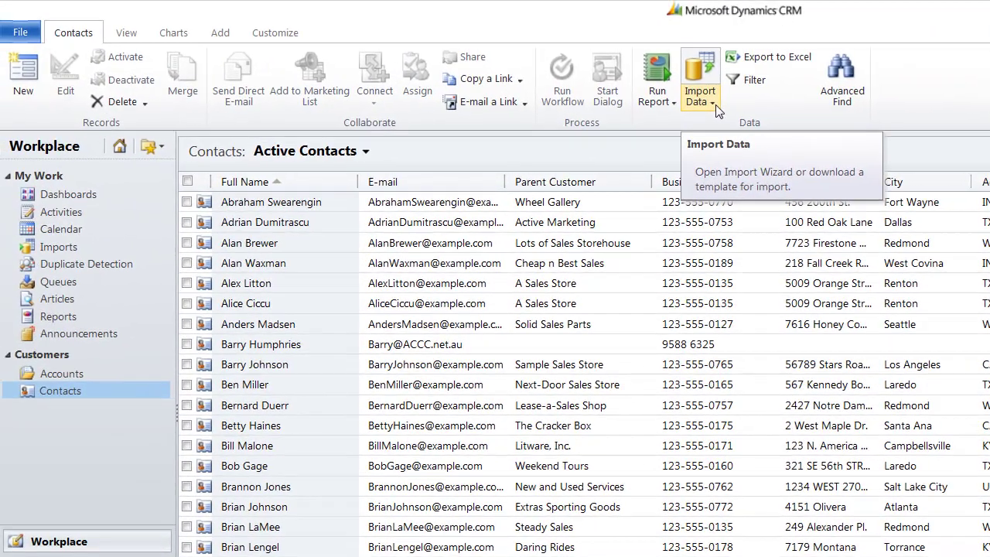
left_click(602, 25)
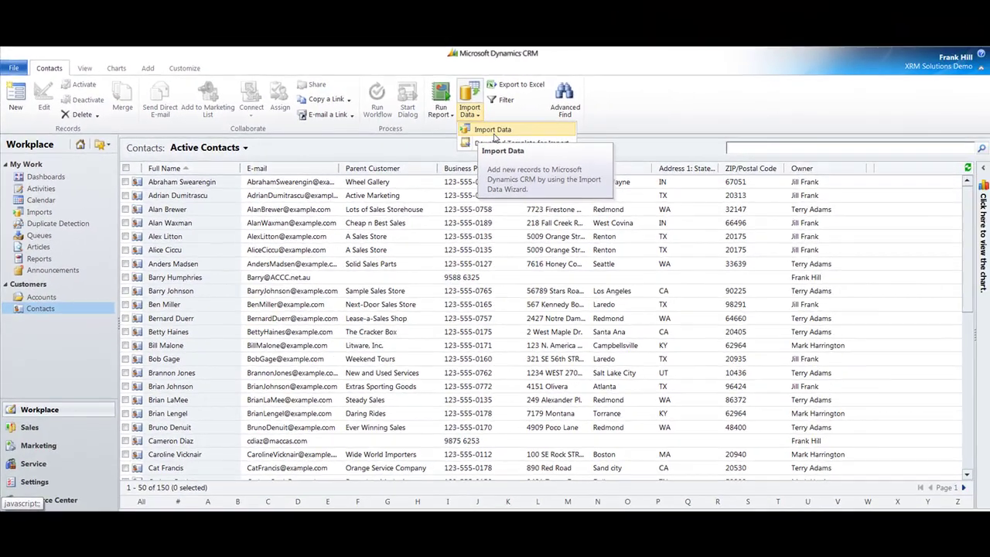
left_click(738, 137)
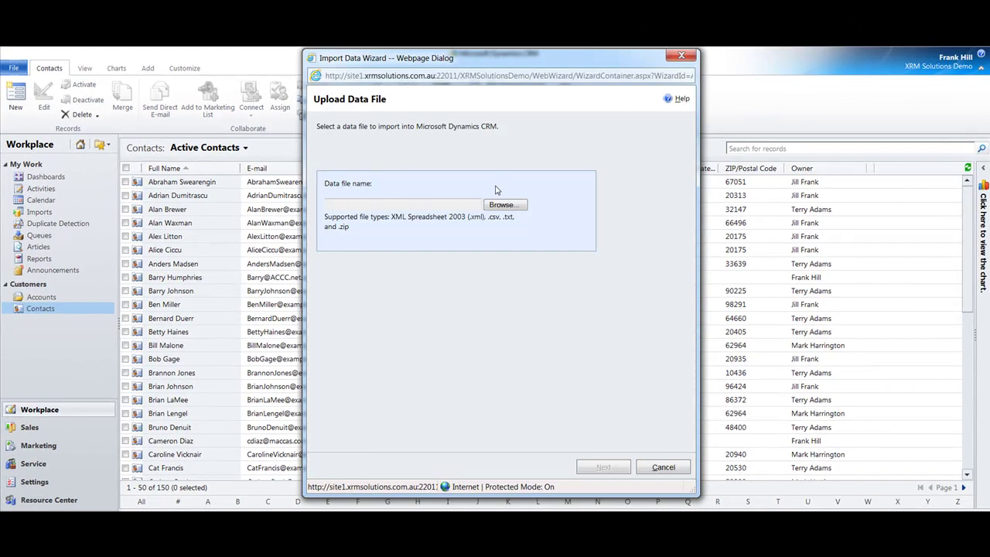
left_click(502, 204)
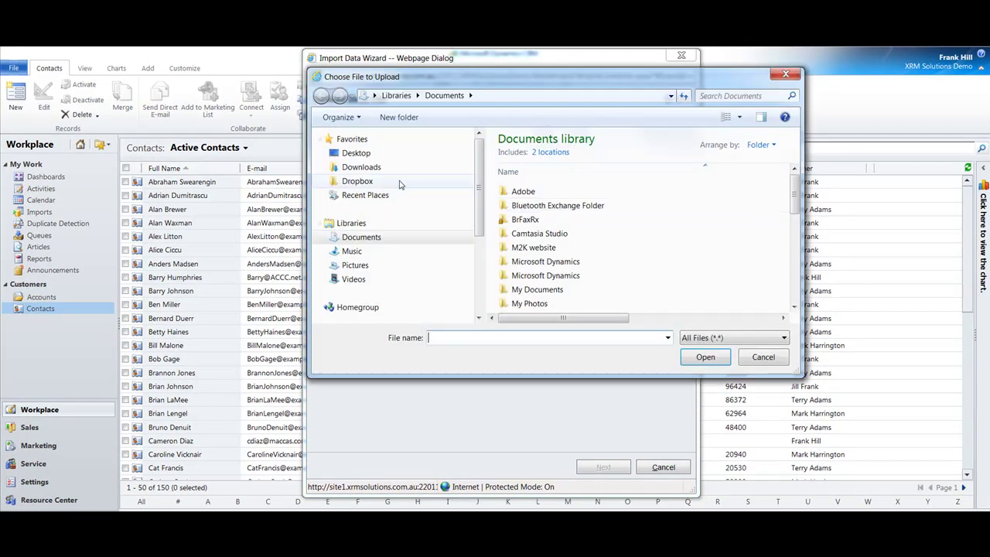
left_click(356, 152)
left_click_drag(796, 172, 796, 279)
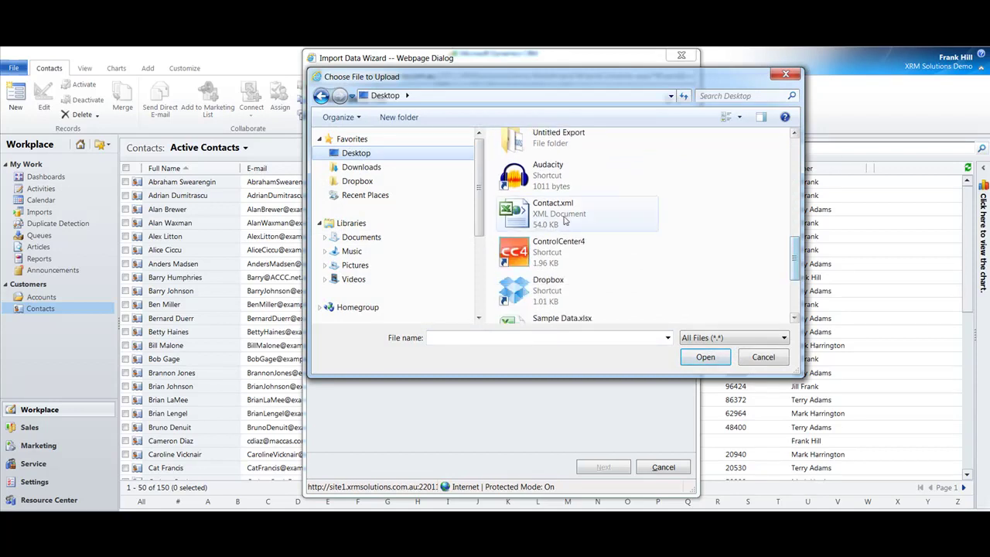
left_click(565, 217)
left_click(704, 357)
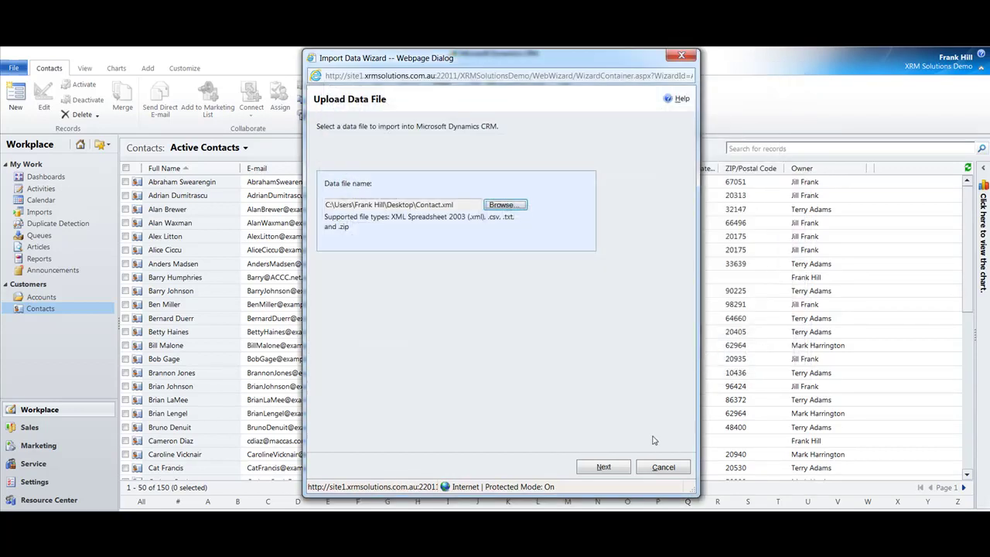
- Upload Contact.xml, accept the mapping summary, submit the import and finish the wizard
left_click(603, 467)
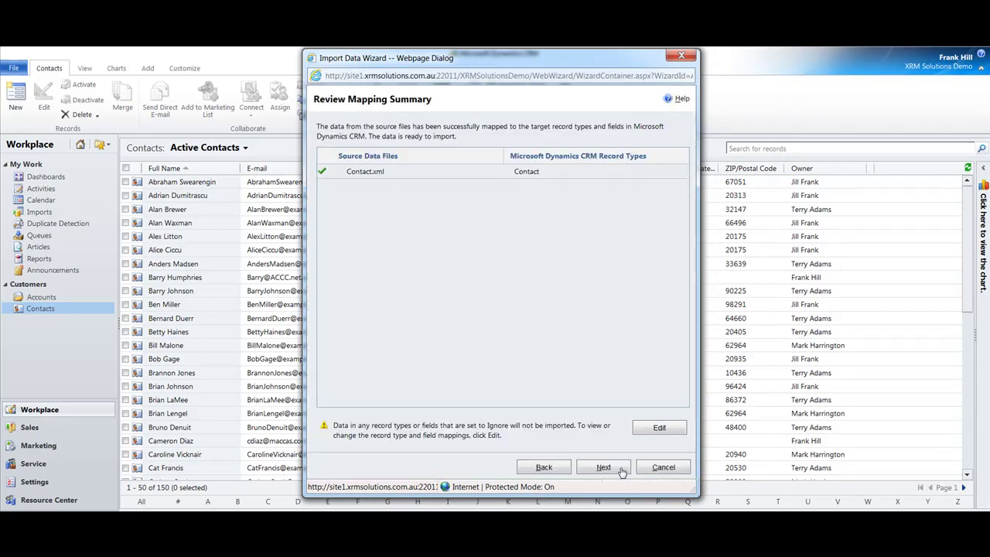
left_click(621, 469)
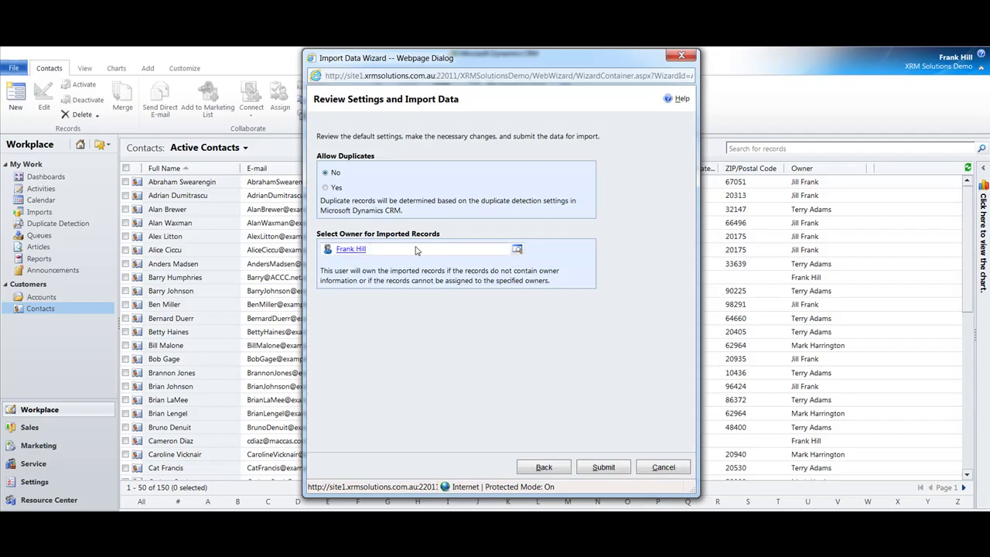
left_click(603, 468)
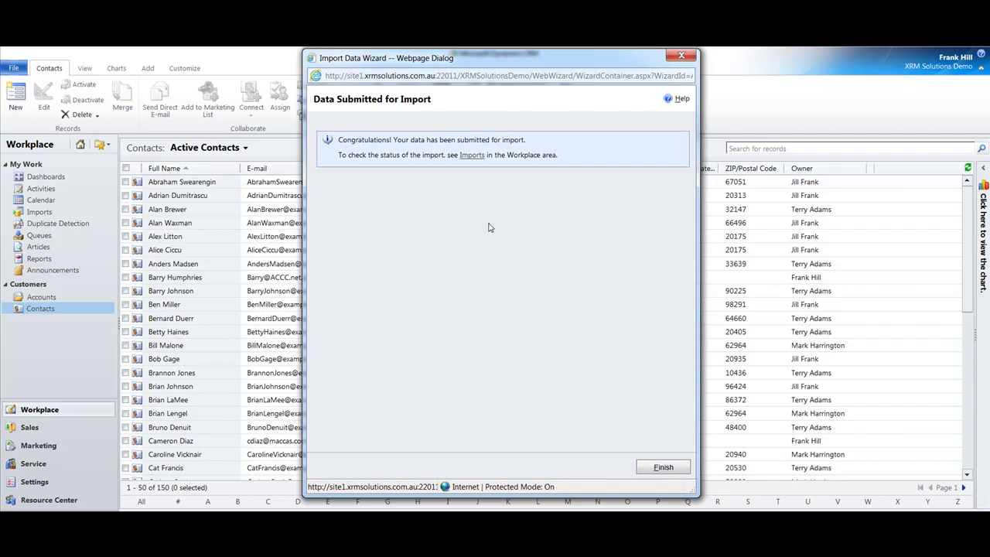
left_click(662, 470)
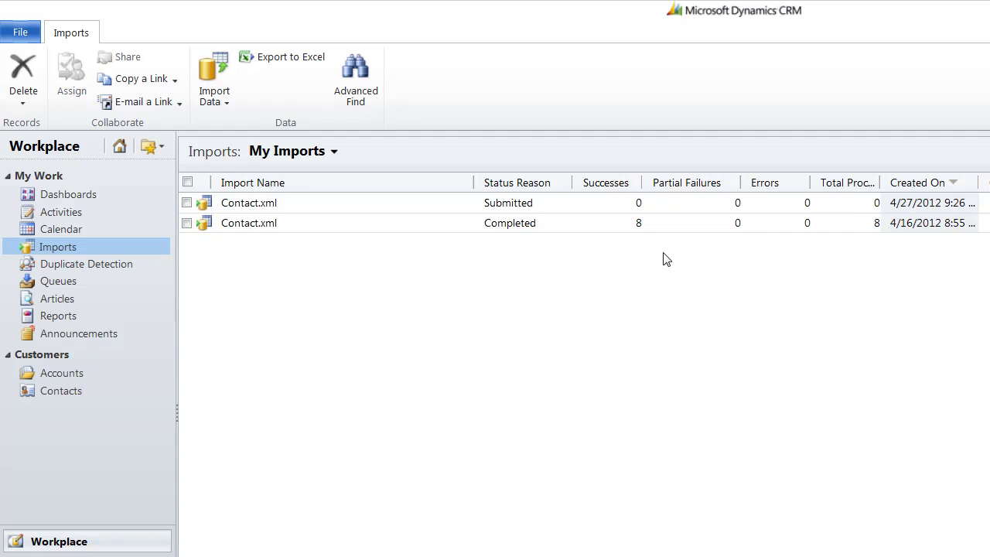
- Bring up the Windows Start menu
key("super")
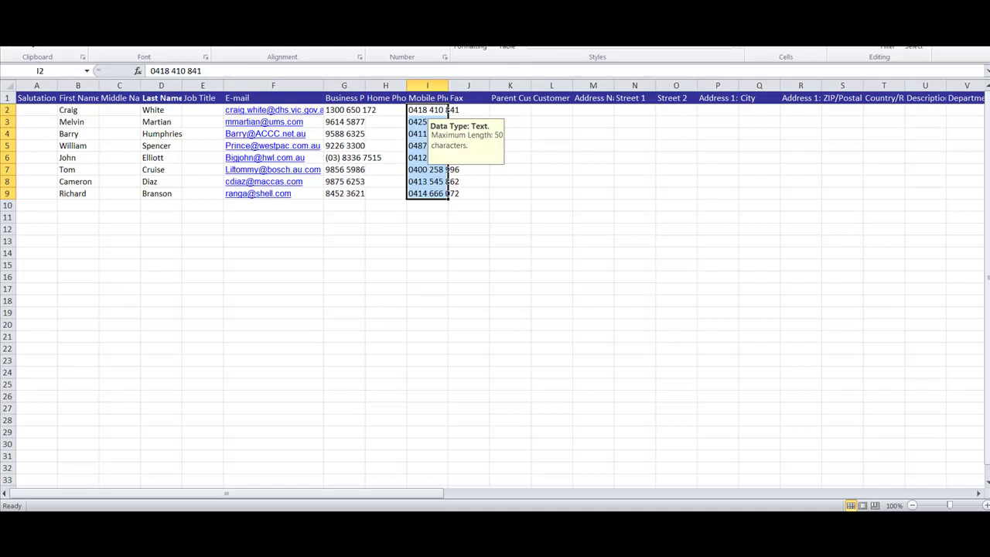
- Deselect the mobile phone column in the Contact.xml sheet
left_click(661, 248)
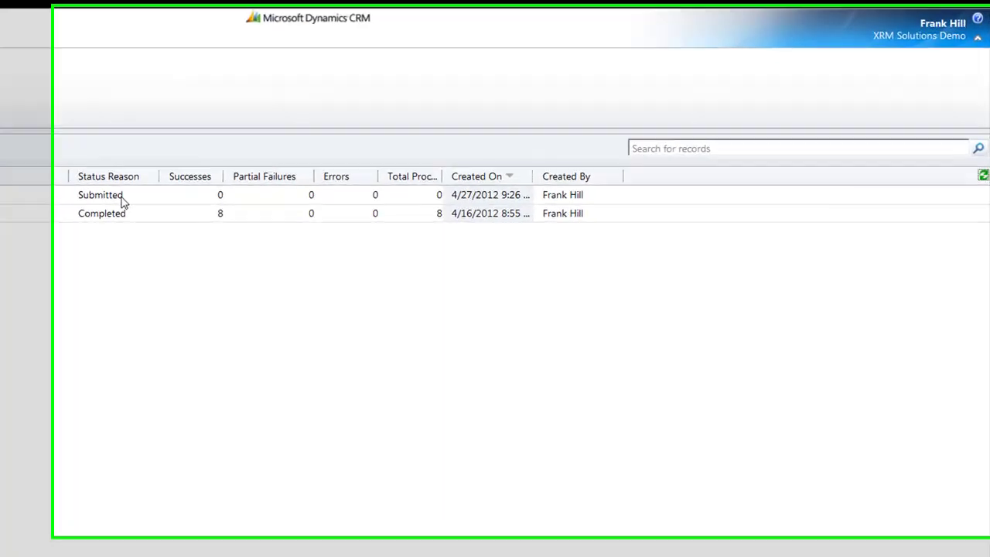
- Refresh the Imports list five times while Contact.xml advances through Parsing with 8 records
left_click(983, 177)
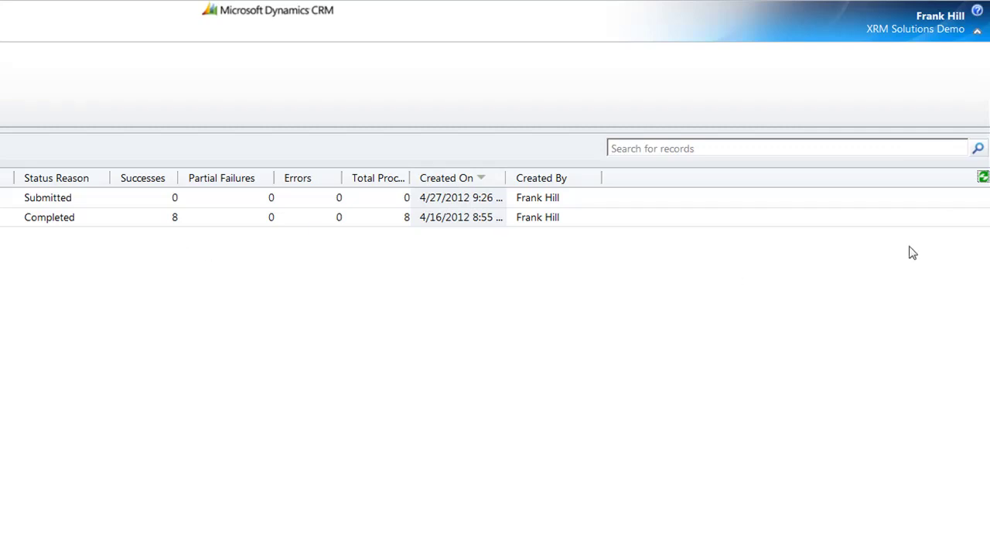
left_click(983, 177)
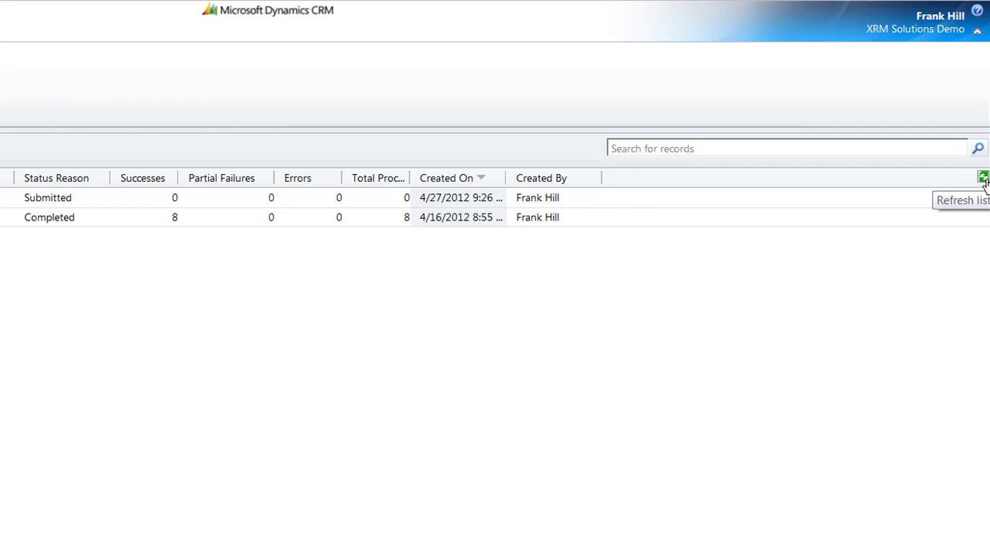
left_click(983, 178)
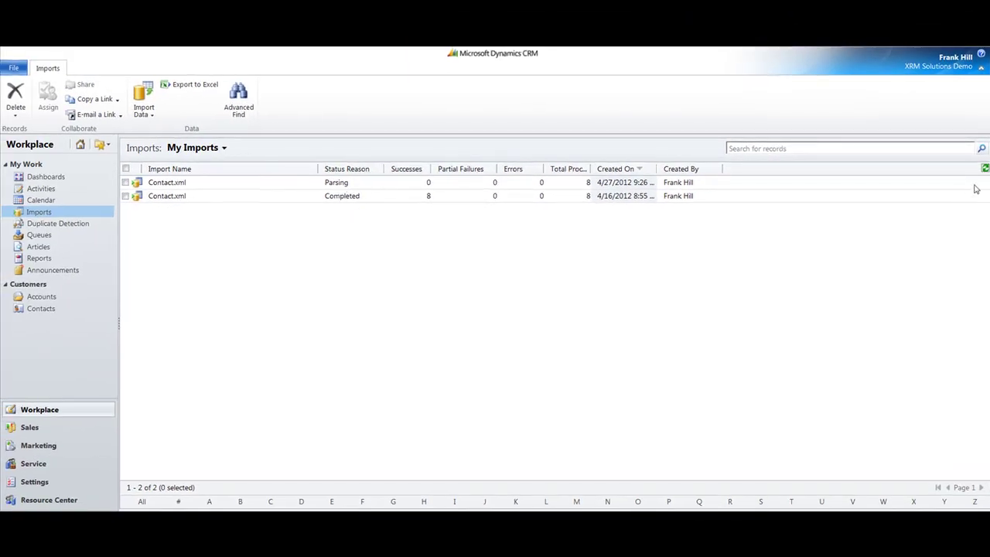
left_click(985, 168)
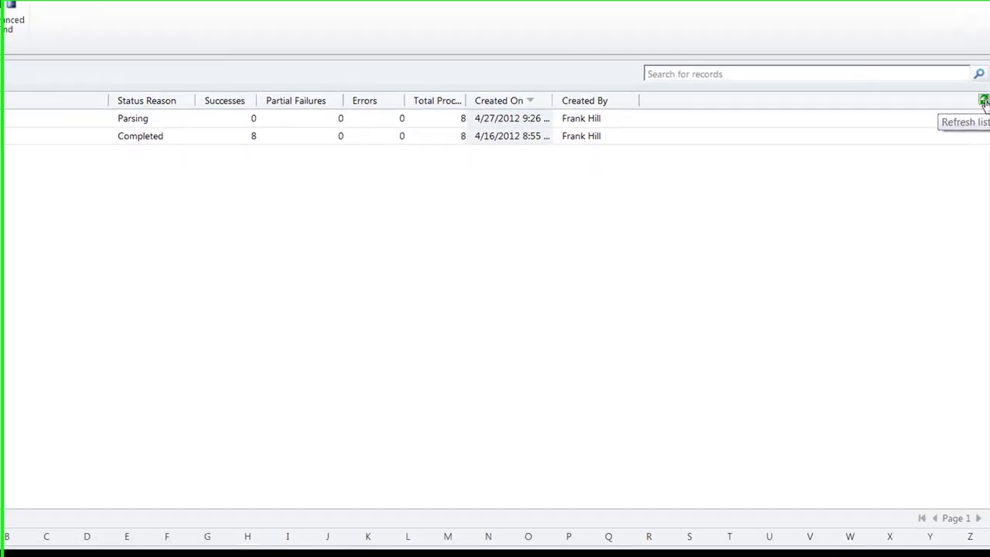
left_click(984, 168)
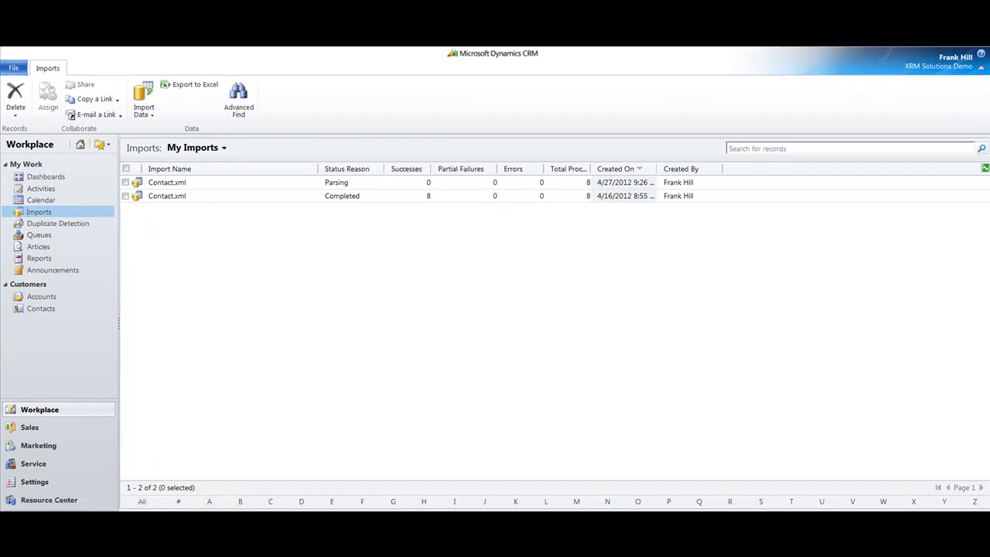
- Compare against the Contact.xml sheet, minimize it, and refresh until the import shows Completed with 8 successes
left_click(985, 168)
left_click(175, 198)
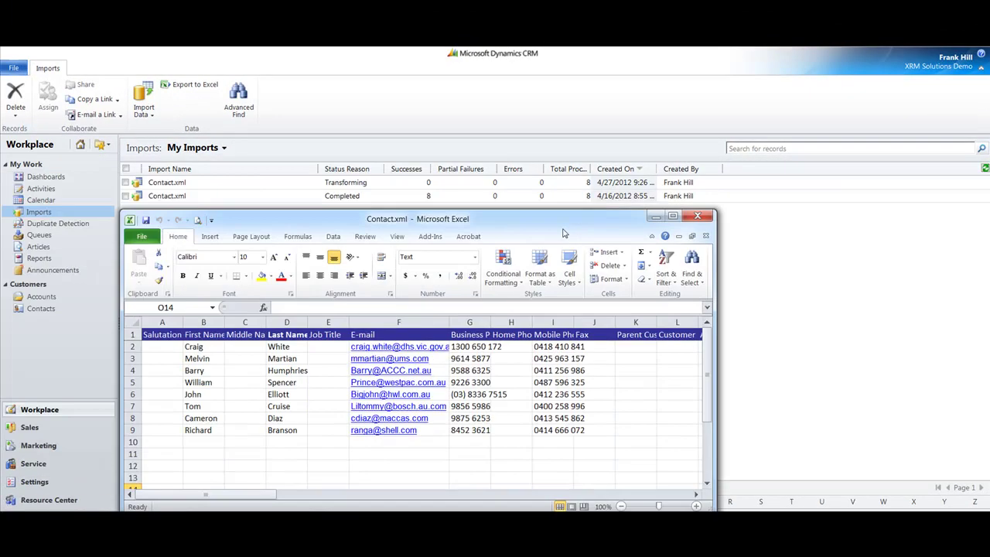
left_click_drag(517, 220, 643, 225)
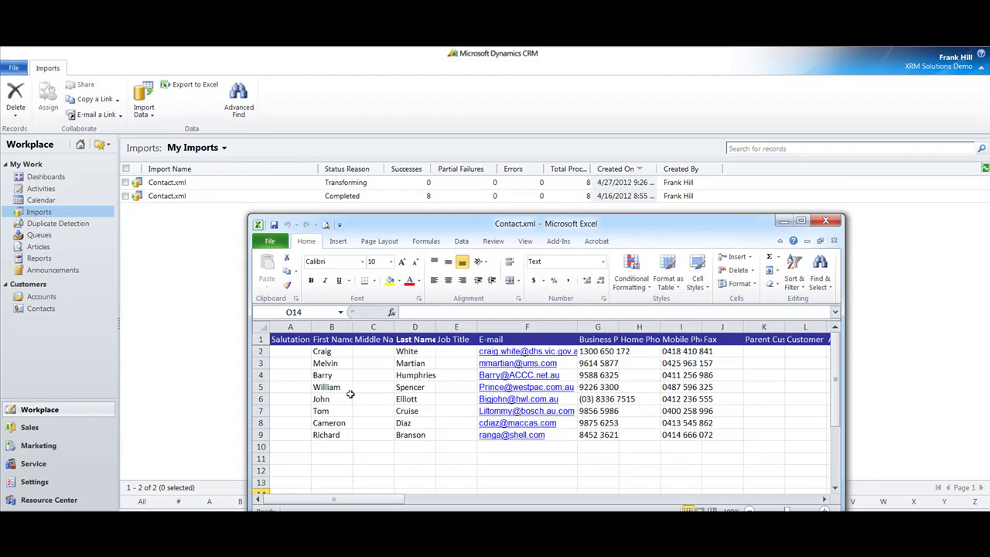
left_click(784, 222)
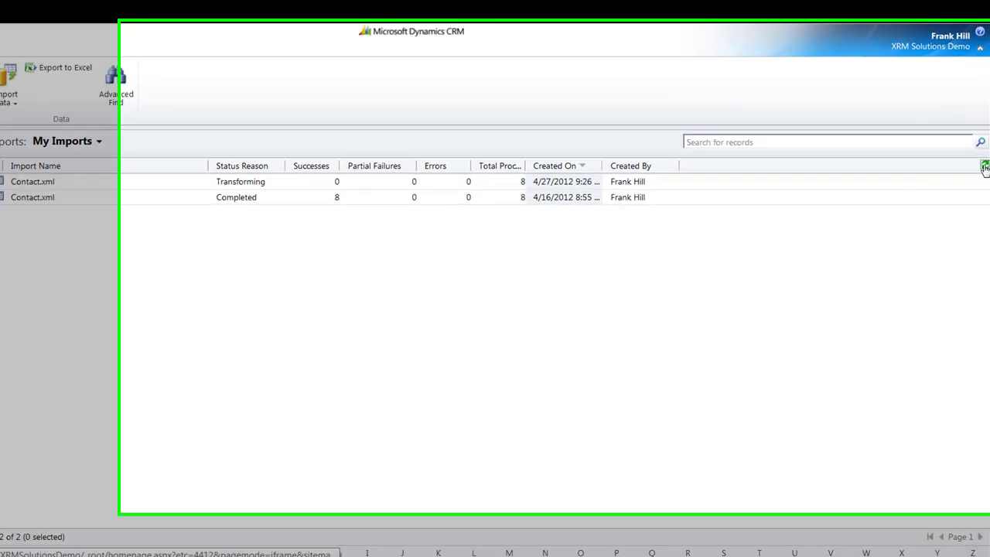
left_click(984, 168)
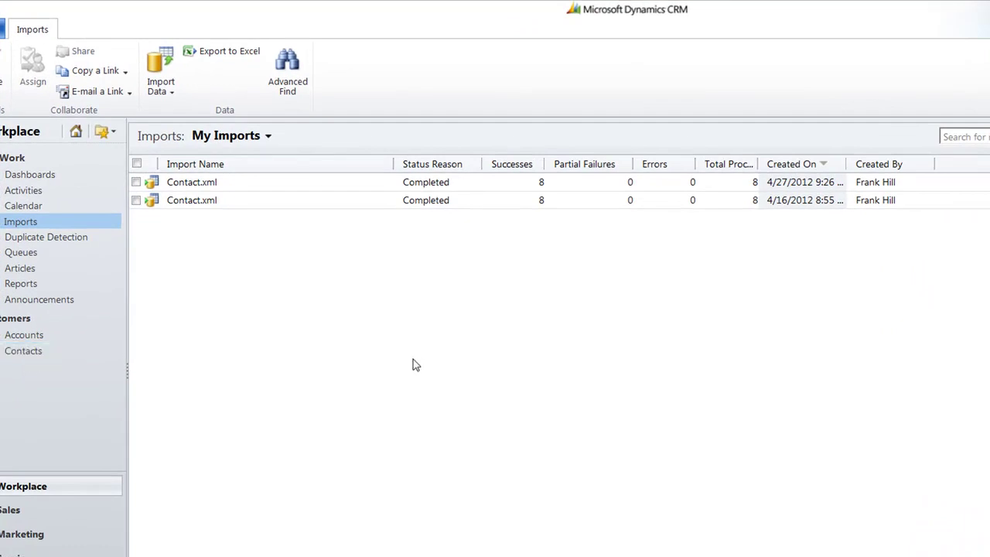
- Search Contacts by name for two imported sample contacts, first a partial name, then a full one
left_click(45, 356)
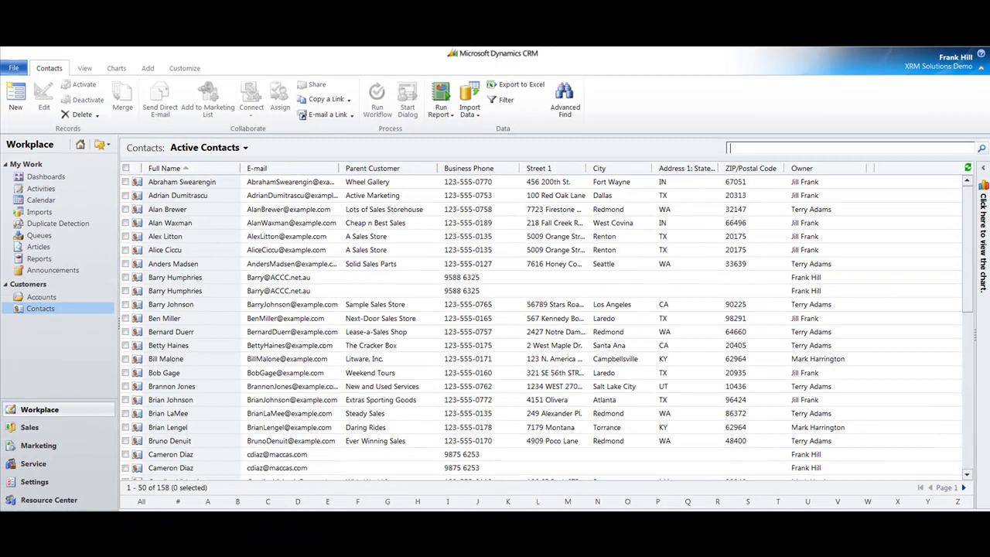
type("craig white")
key("Return")
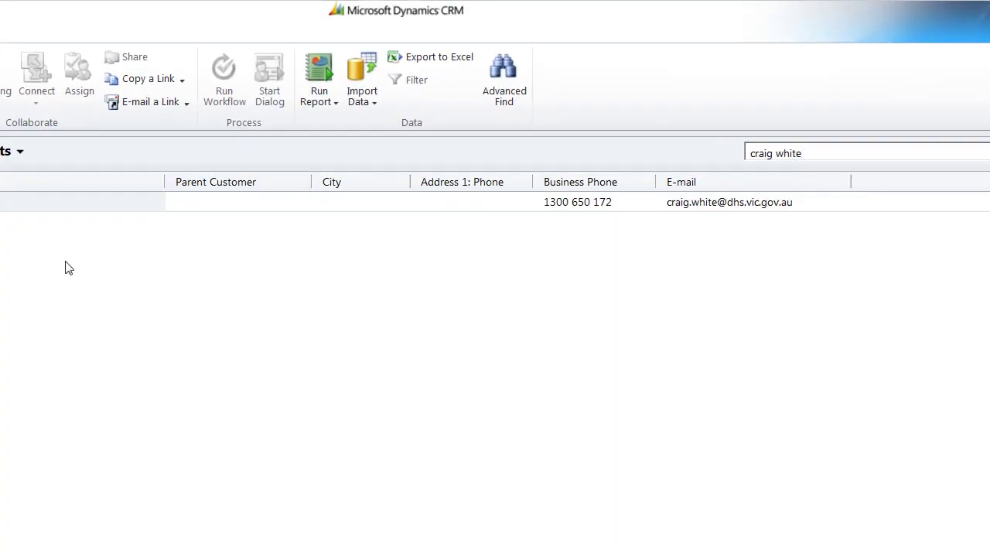
triple_click(829, 151)
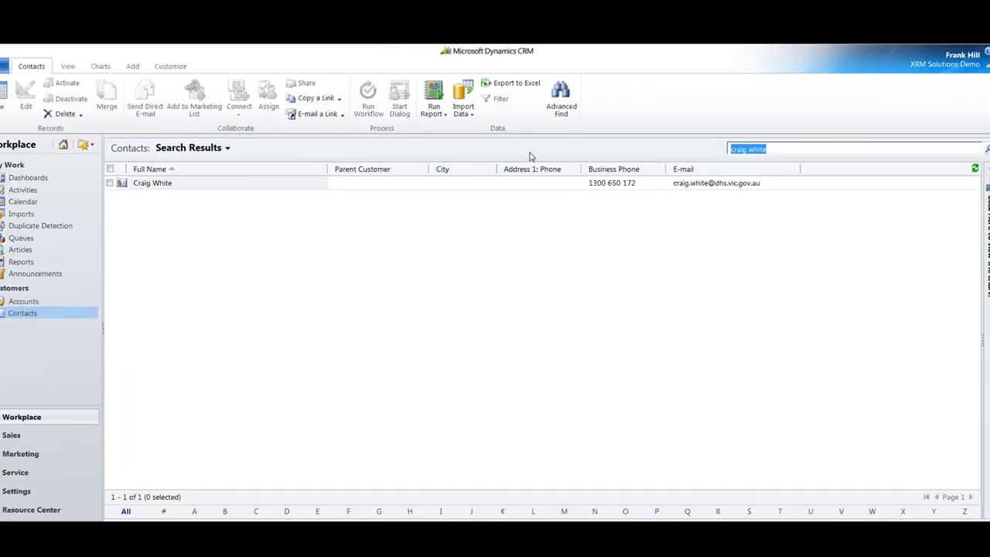
type("william spe")
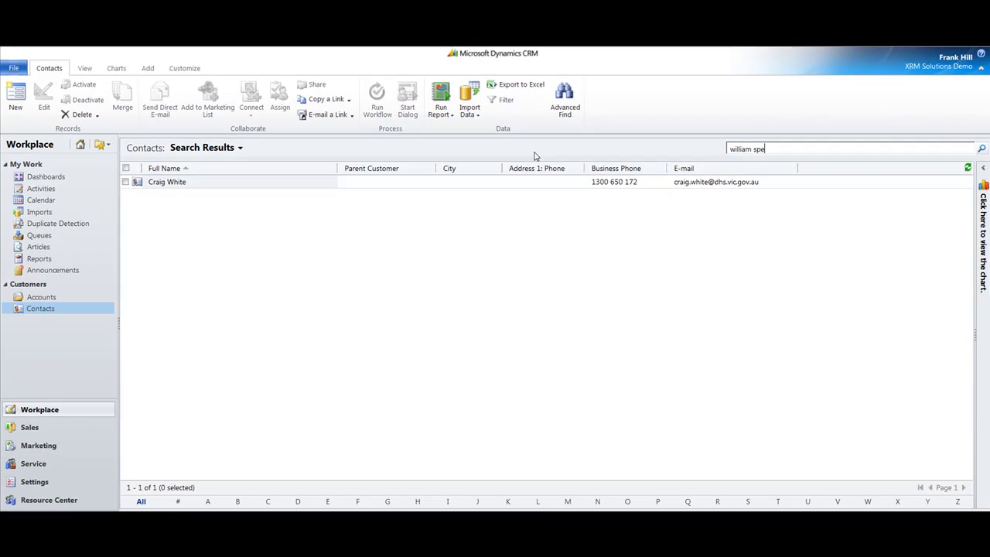
type("ncer")
key("Return")
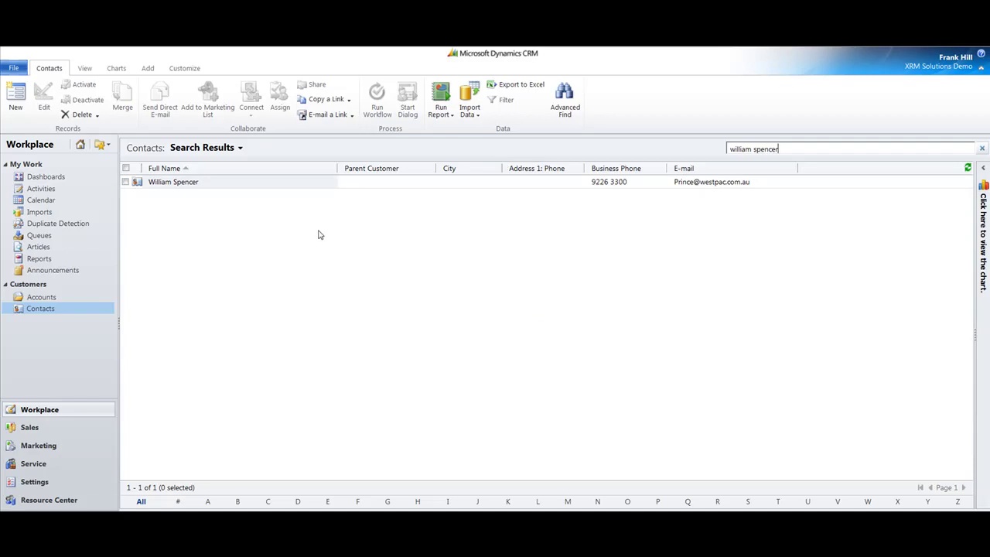
- Run an Advanced Find for contacts whose Created On is Today, listing the 7 new contacts
left_click(570, 100)
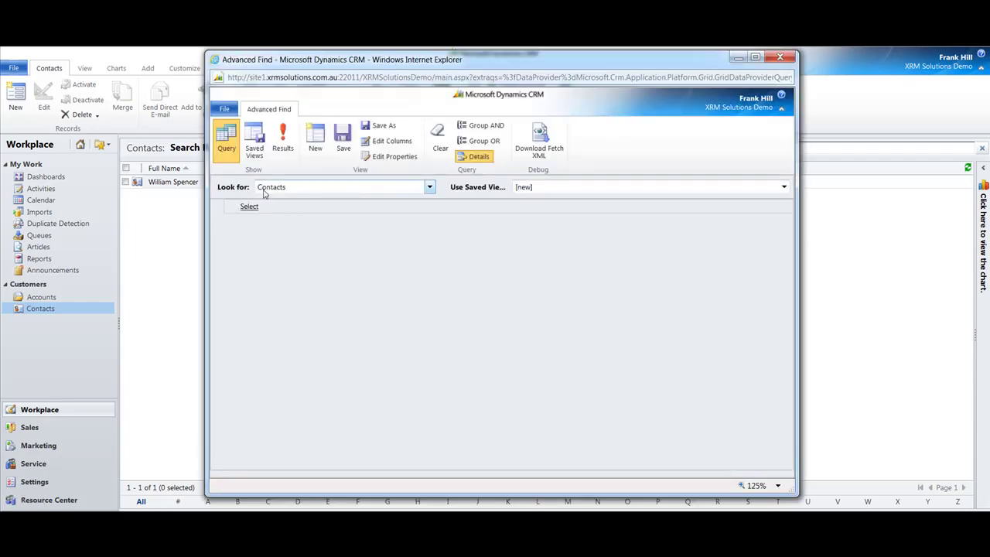
left_click(250, 206)
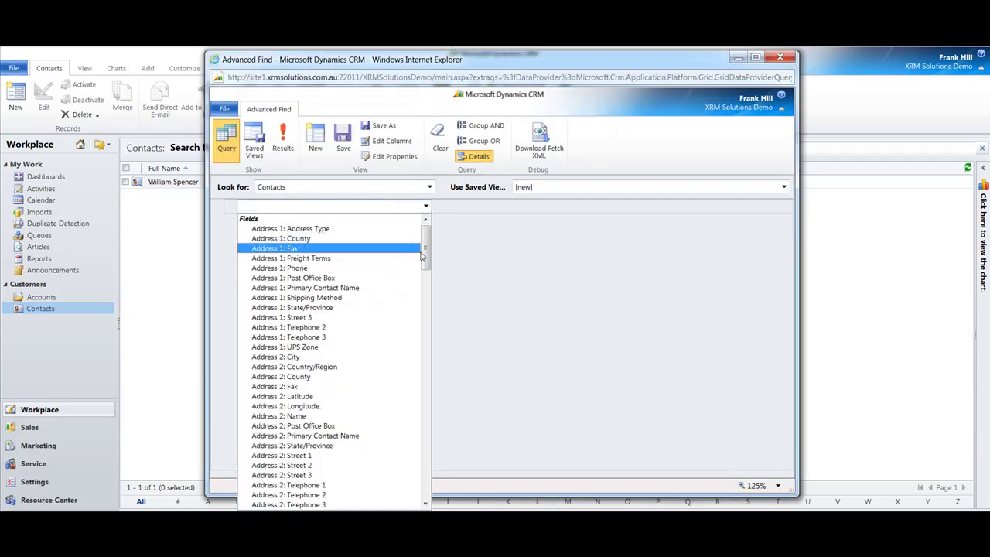
left_click_drag(426, 254, 433, 323)
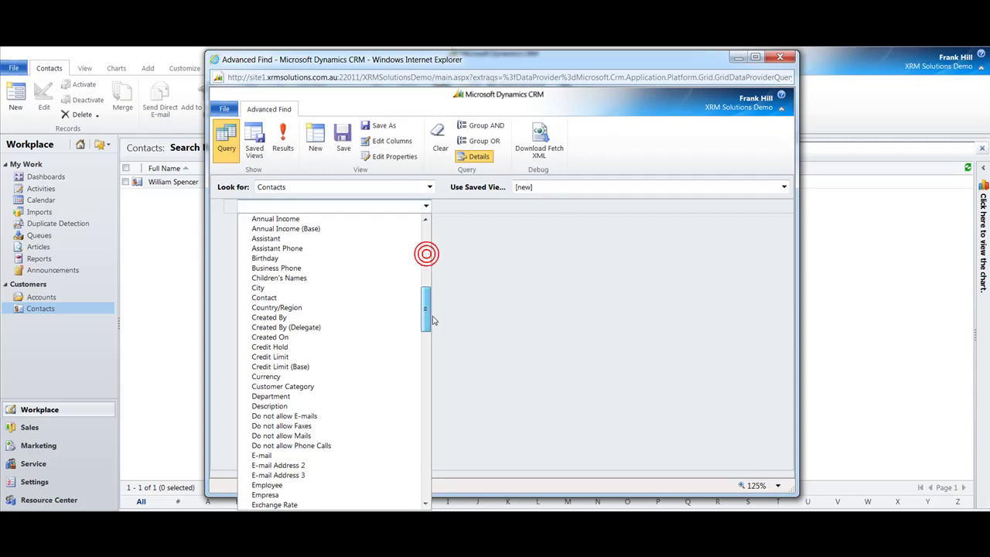
left_click(310, 339)
left_click(365, 207)
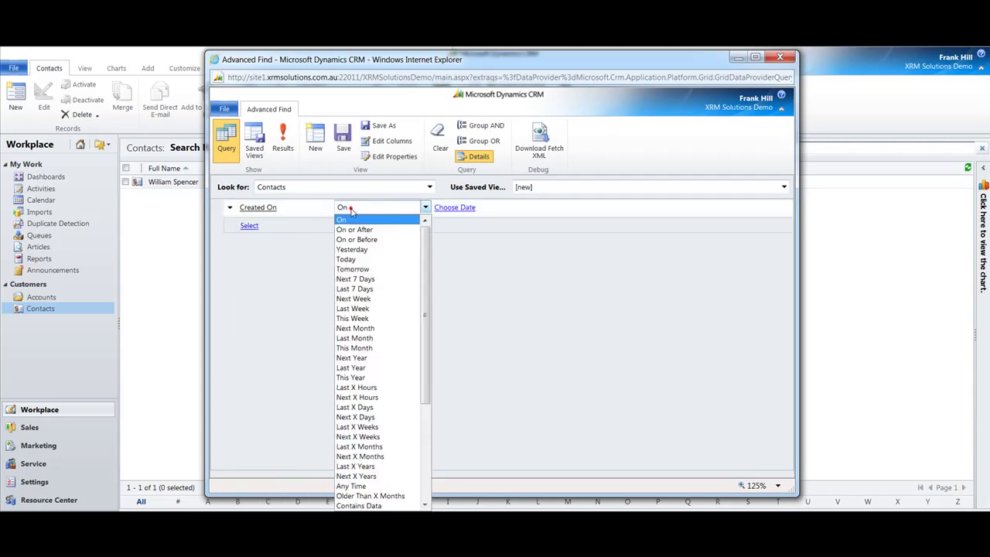
left_click(360, 259)
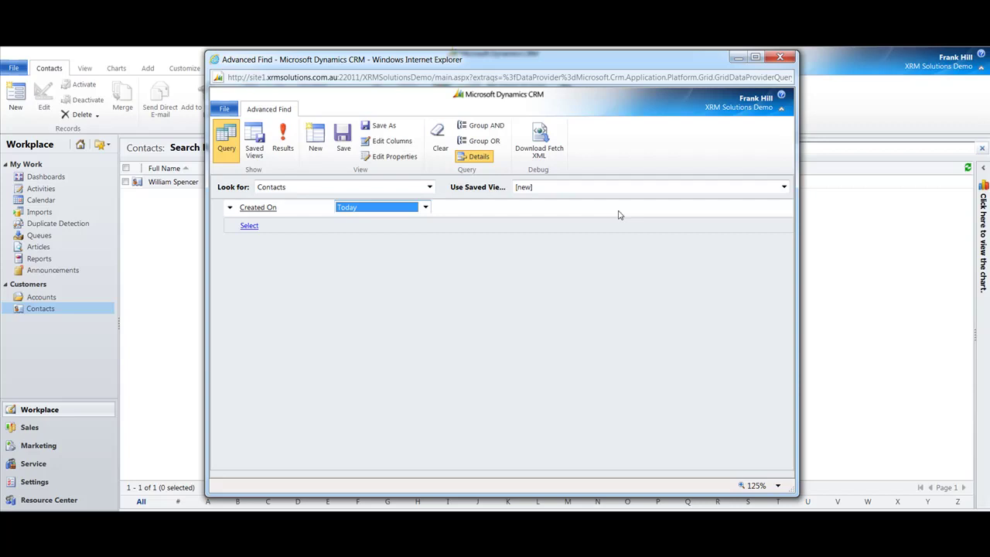
left_click(283, 139)
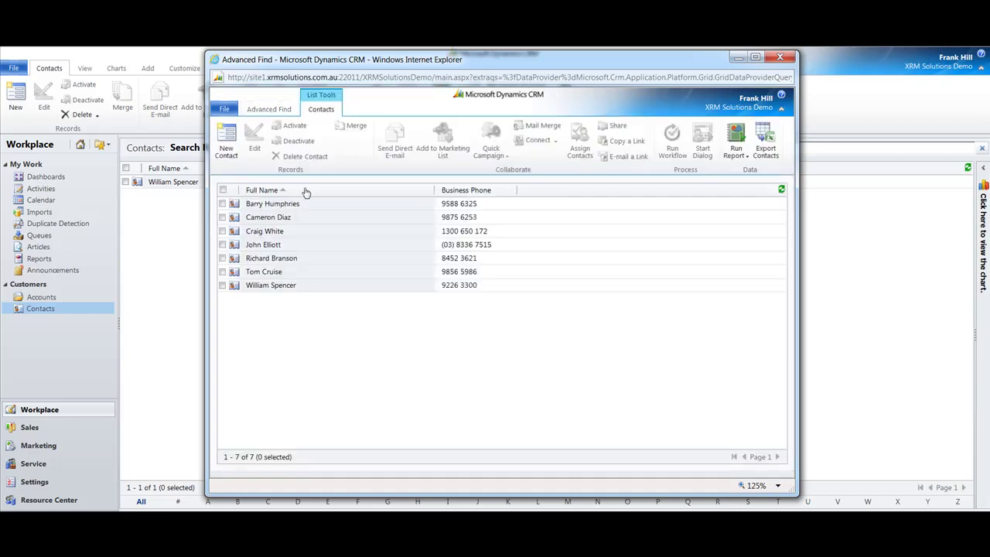
left_click_drag(348, 59, 221, 14)
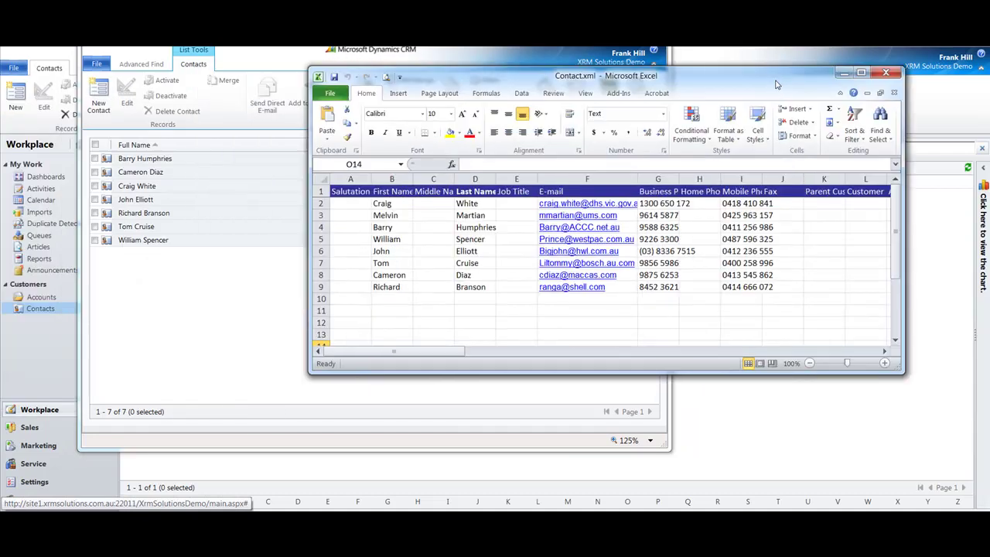
- Close Excel's Contact.xml and the Advanced Find window without saving the query
left_click_drag(777, 85, 766, 42)
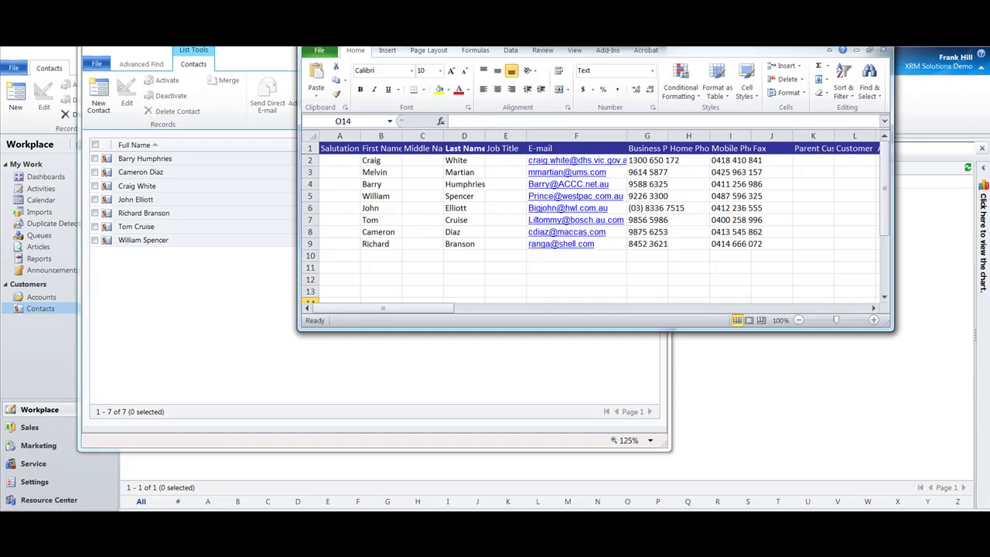
key("alt+F4")
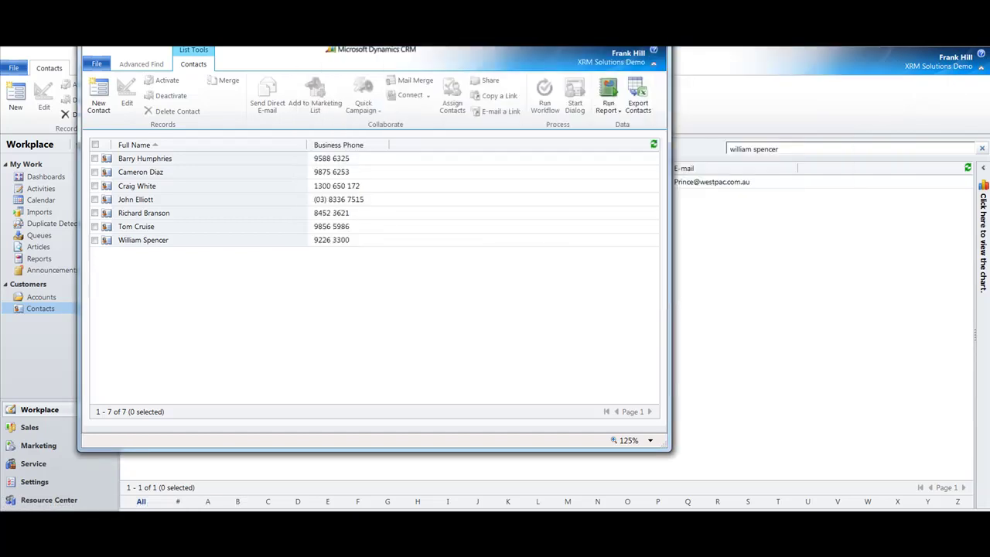
key("alt+F4")
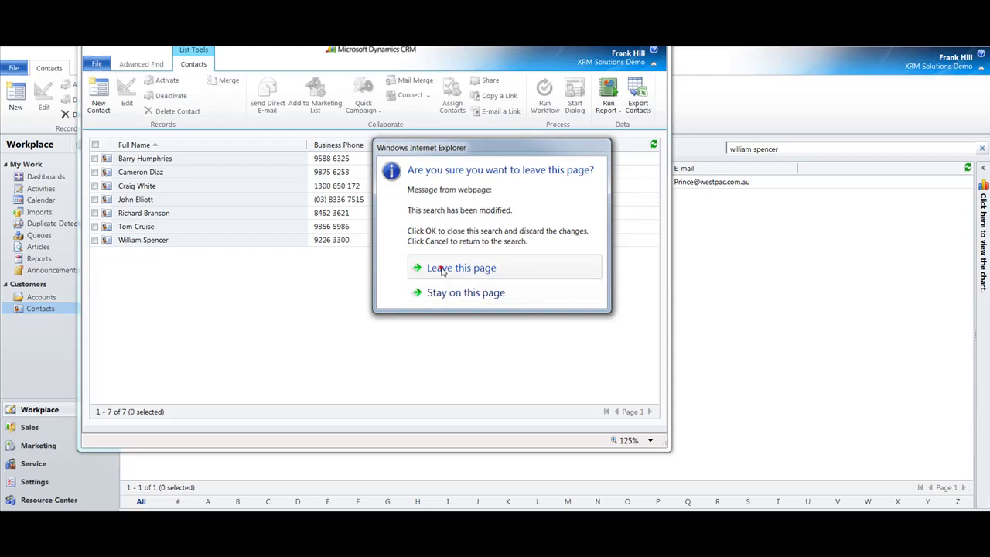
left_click(442, 268)
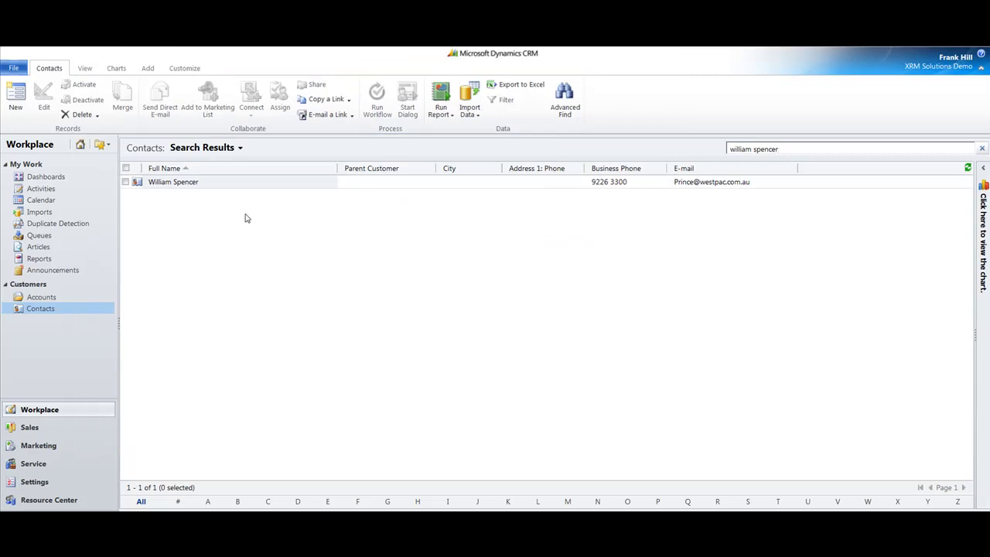